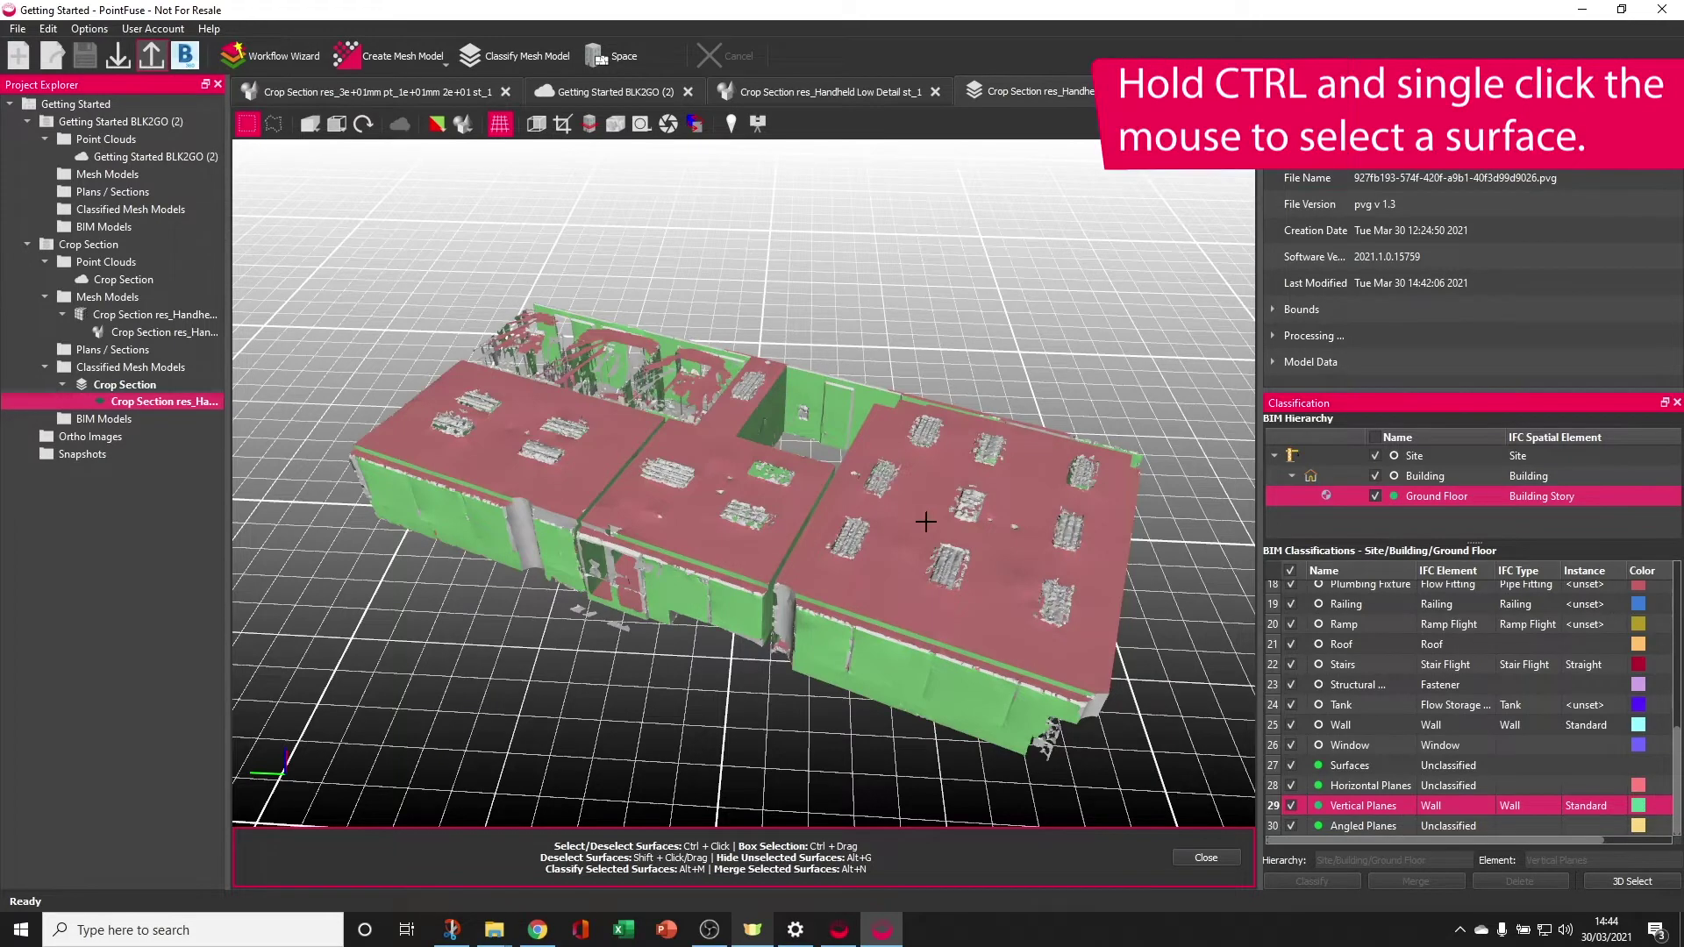
Step: Classify the three large upper horizontal surfaces covering the rooms as Ceiling and hide the Ceiling class
left_click(840, 574, "ctrl")
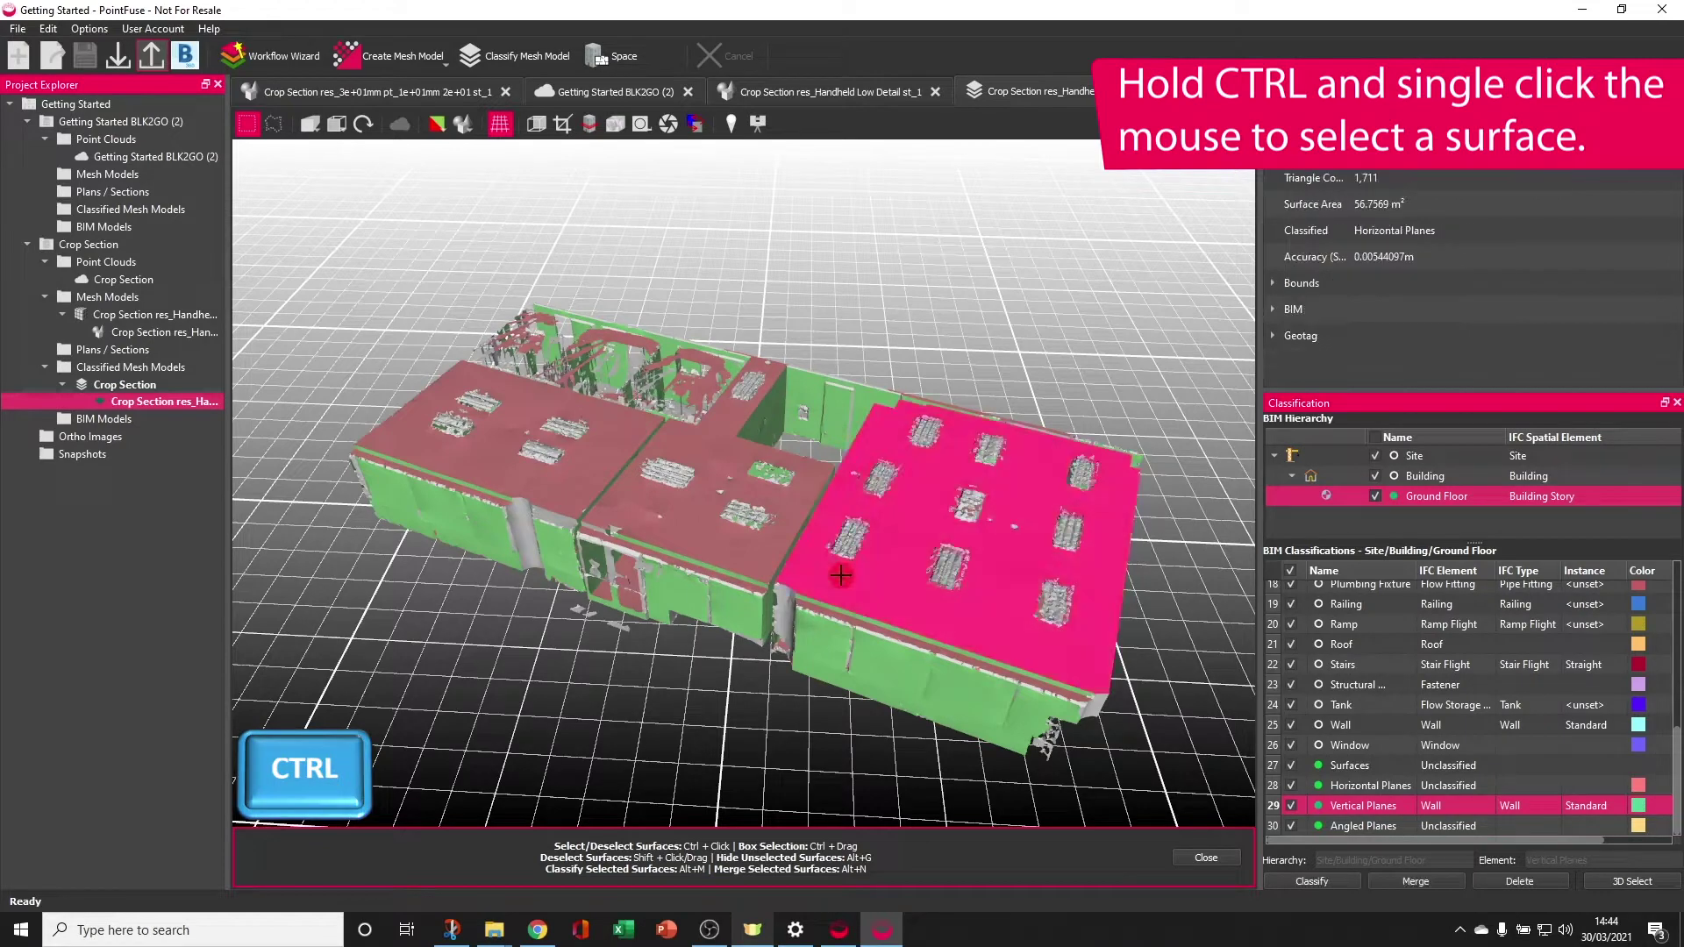
left_click(702, 527, "ctrl")
left_click(572, 500, "ctrl")
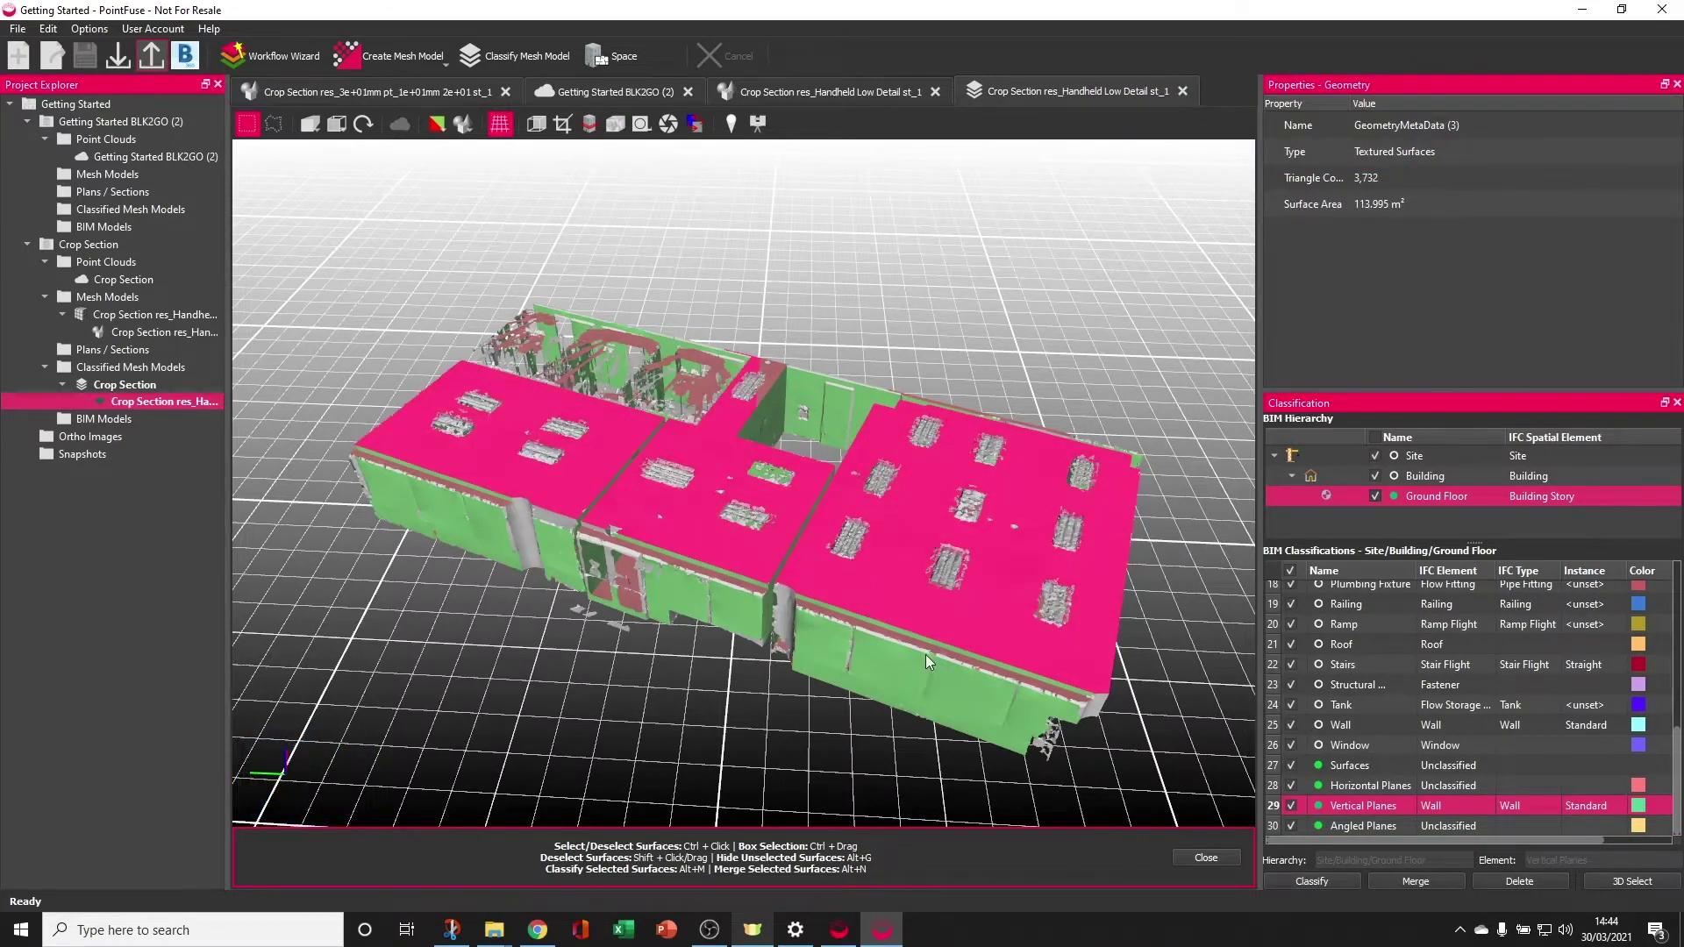
scroll(1360, 732, "up", 6)
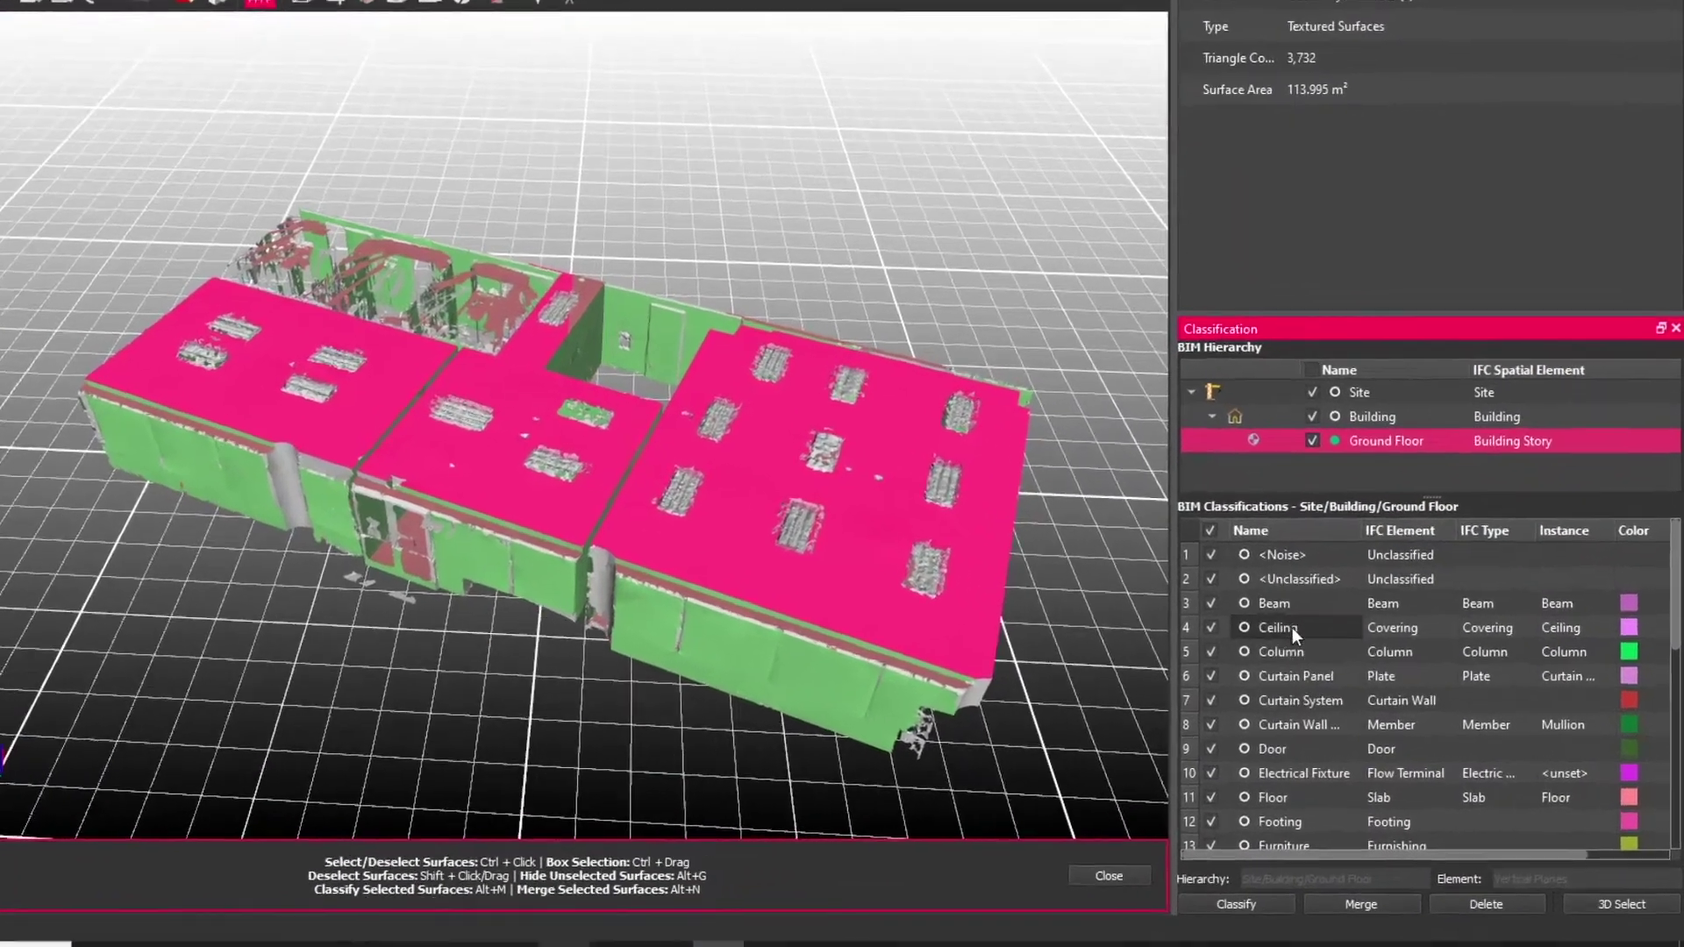
left_click(1279, 628)
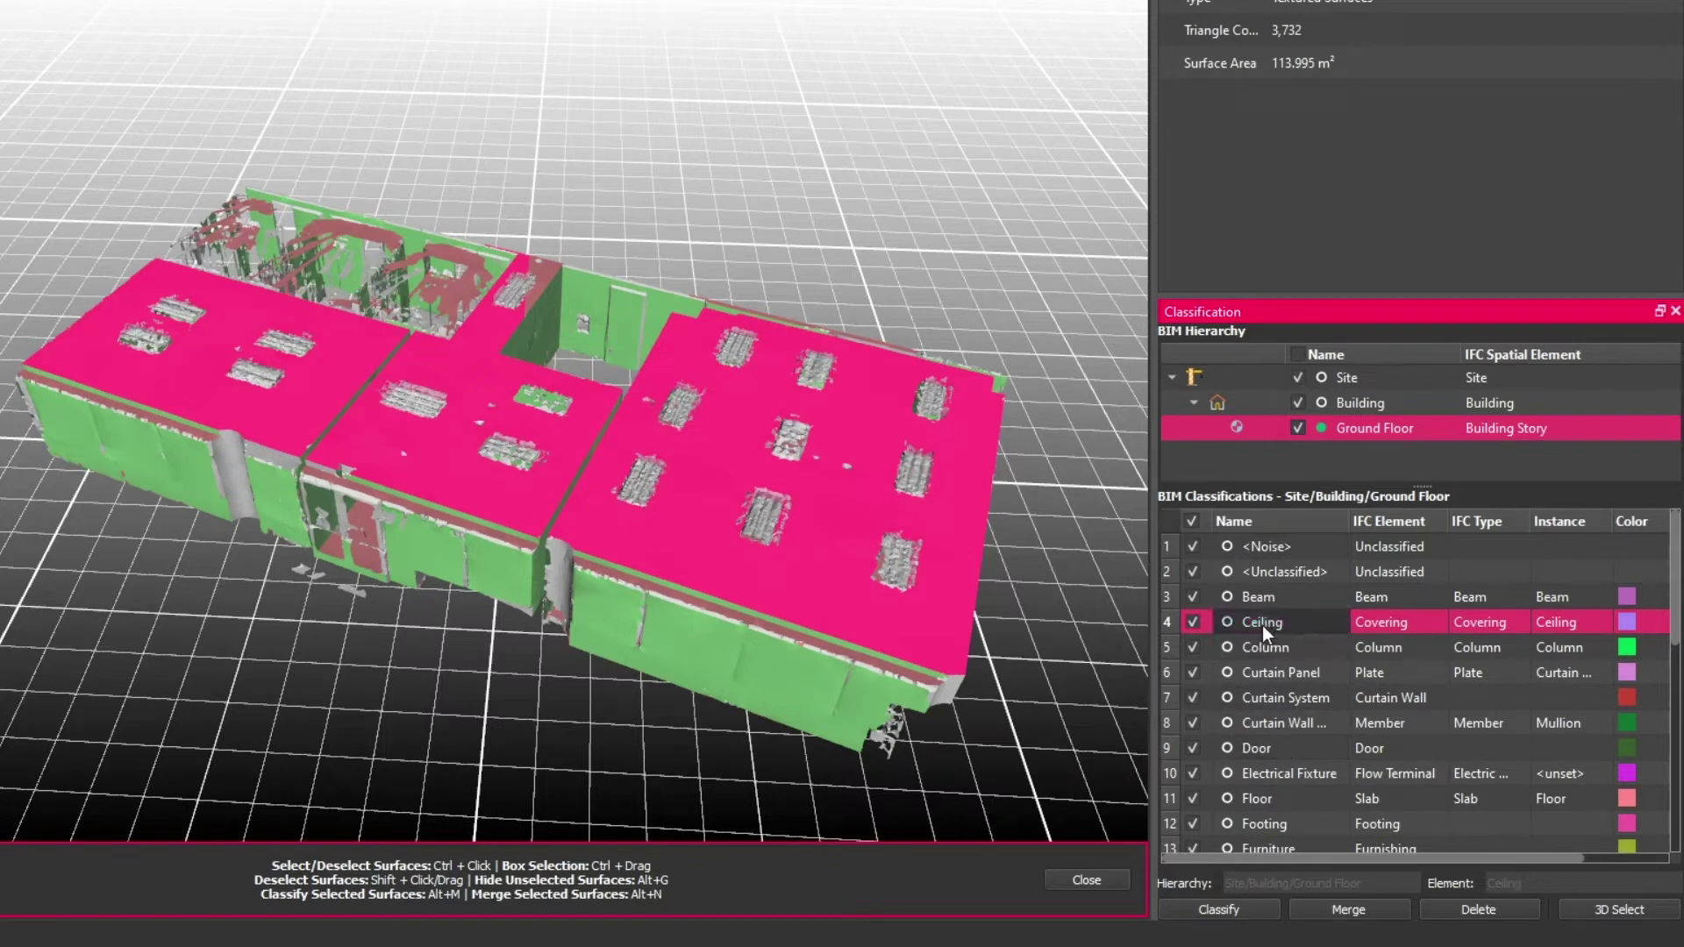
left_click(1220, 909)
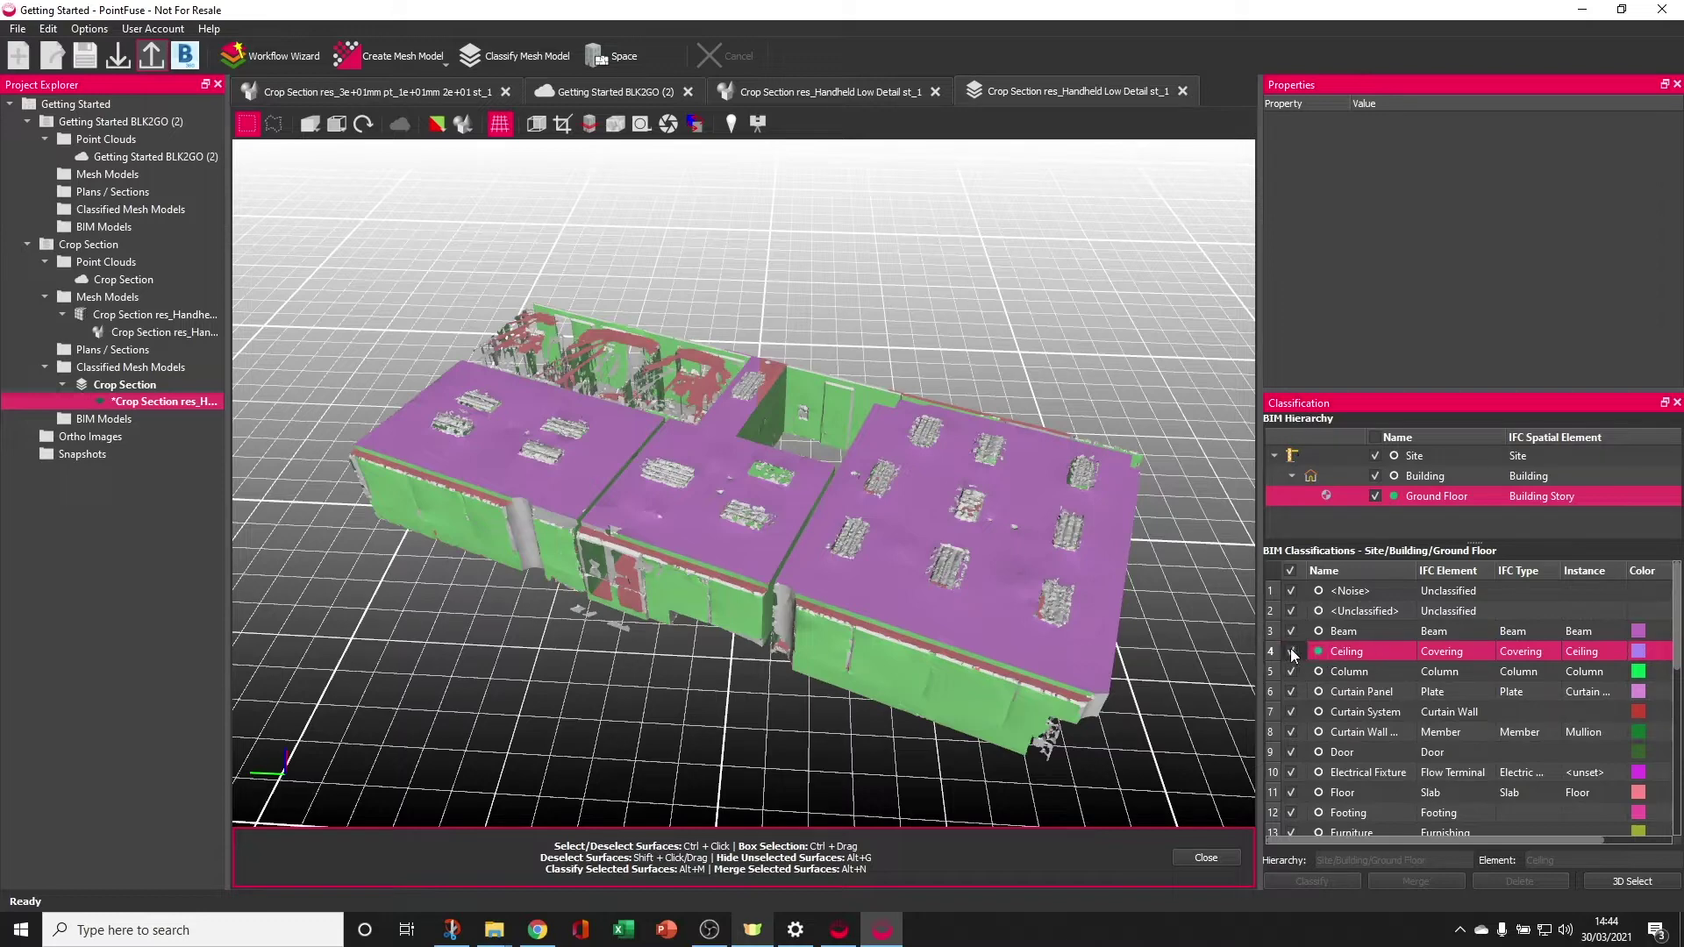
left_click(1292, 651)
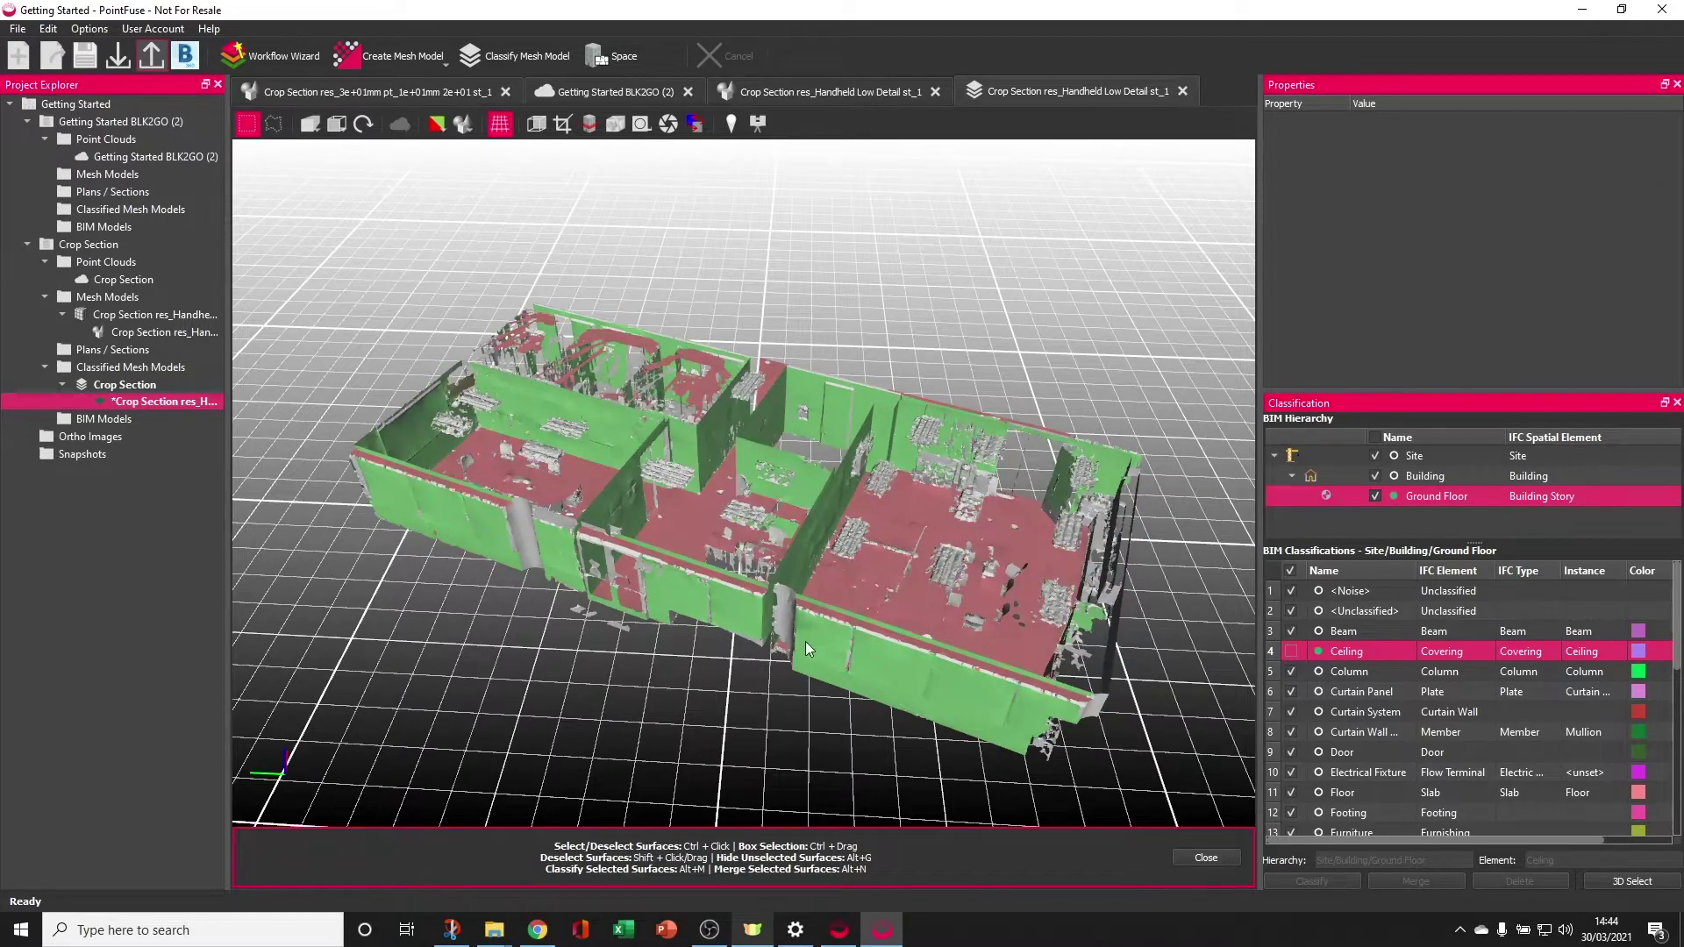
Step: Classify the floor surfaces of the exposed rooms as Floor and hide the Floor class
scroll(807, 647, "up", 2)
key("ctrl")
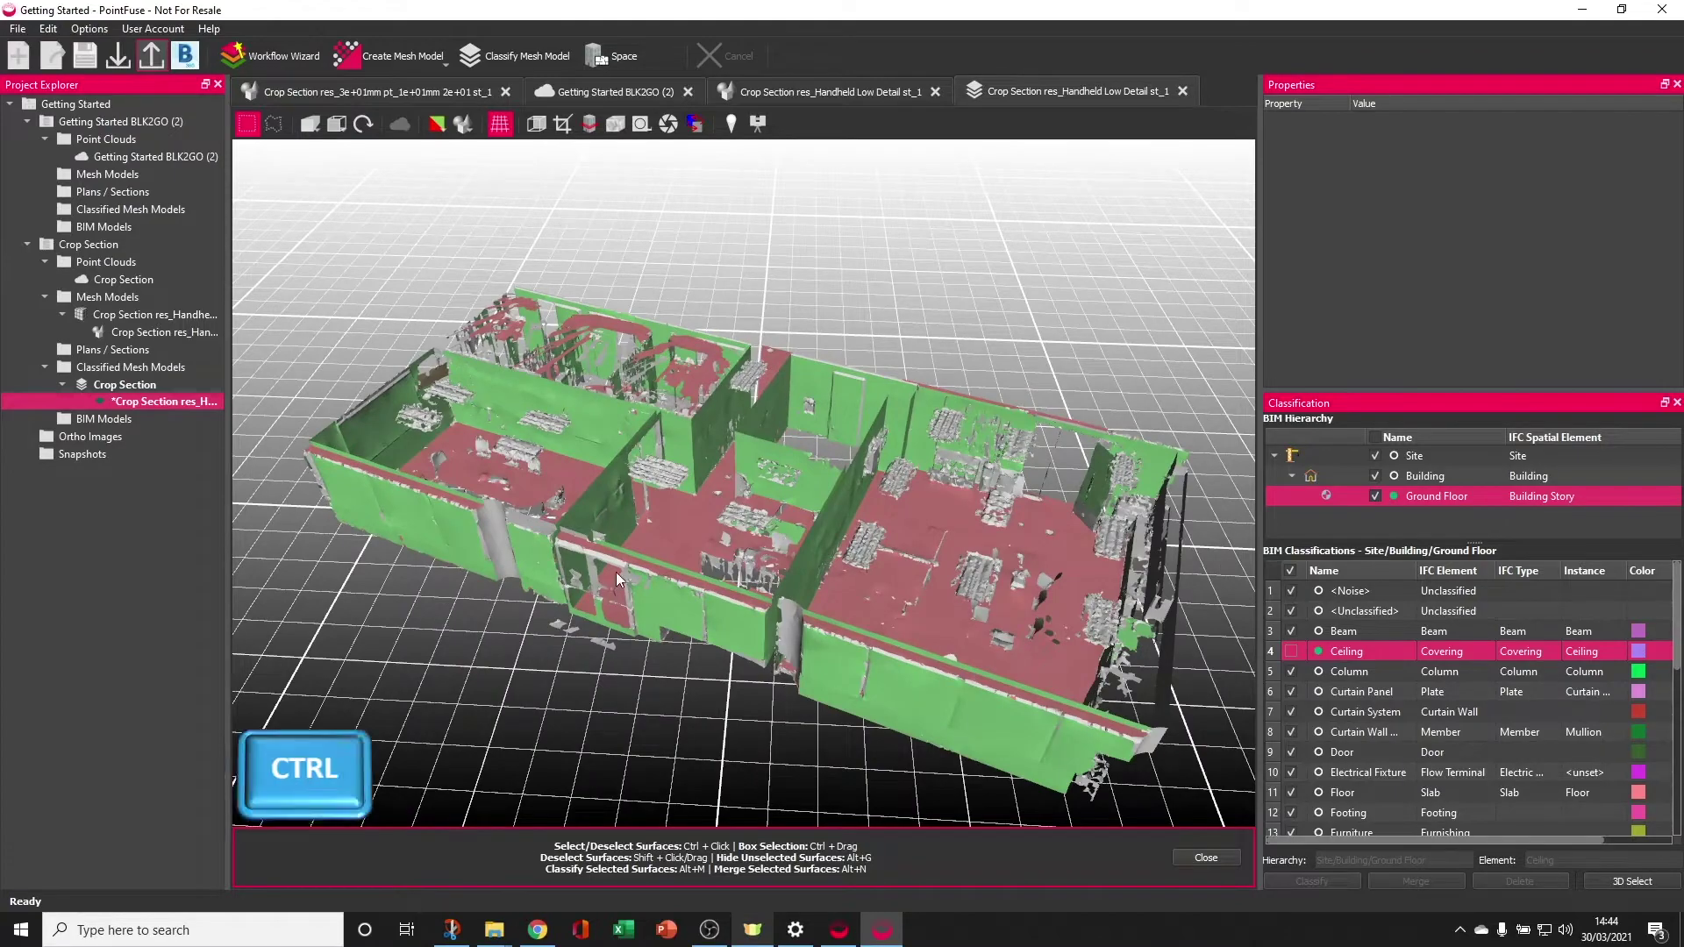
left_click_drag(616, 572, 862, 582)
left_click(737, 546, "ctrl")
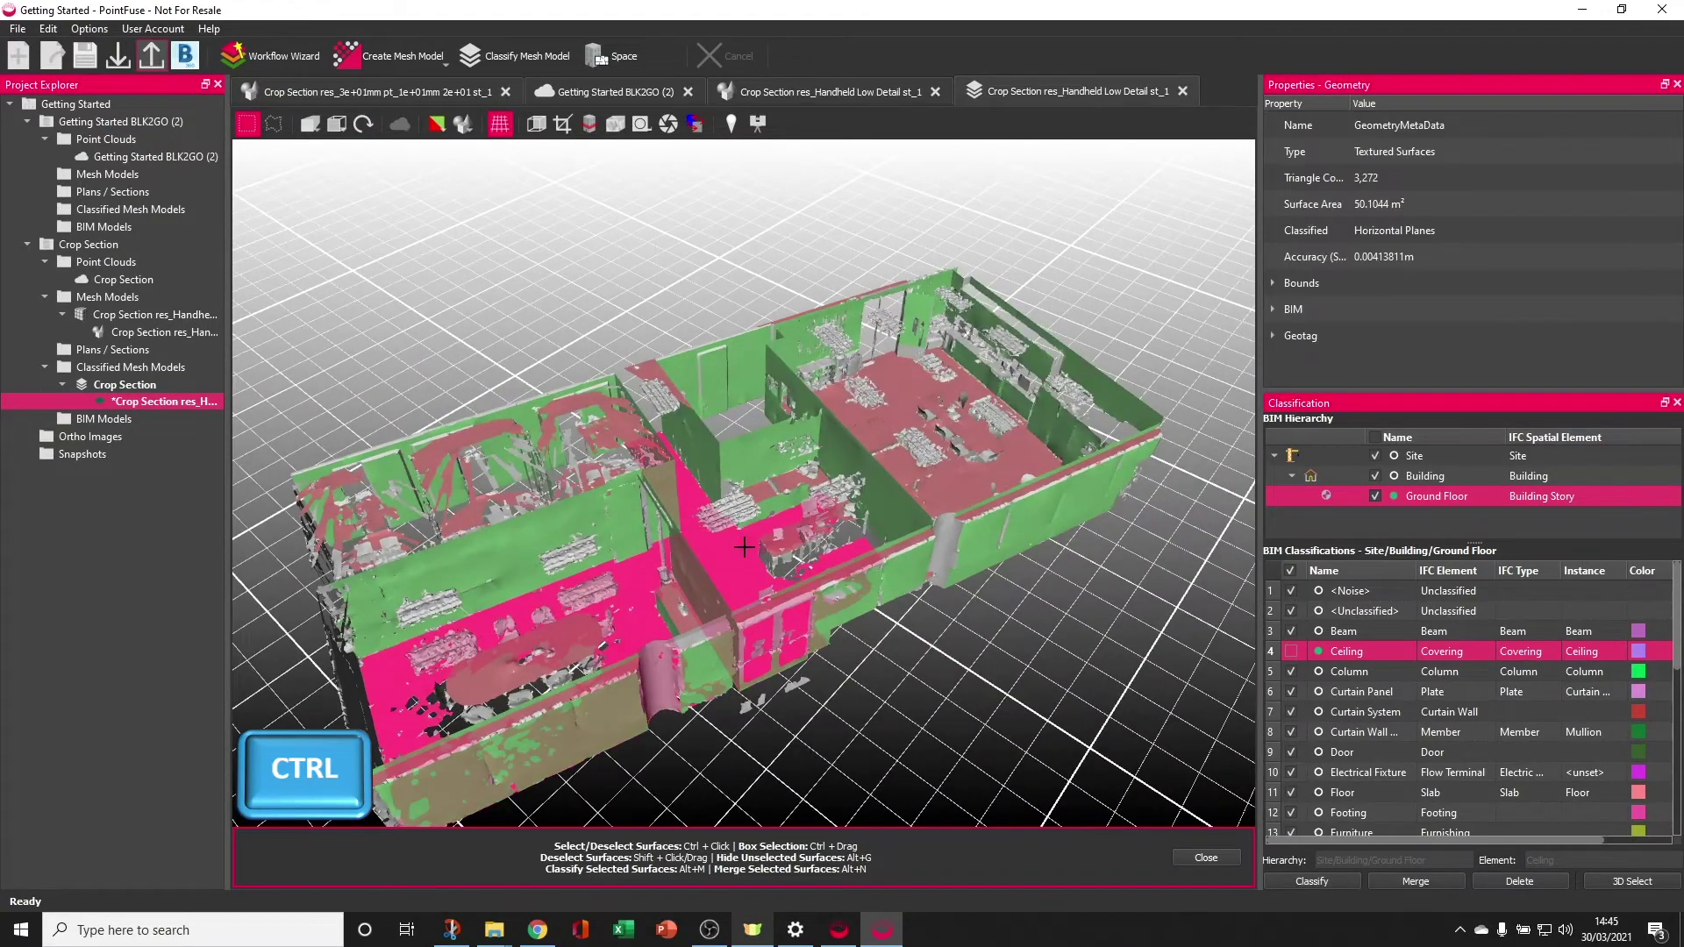
left_click_drag(743, 547, 980, 625)
left_click(960, 578, "ctrl")
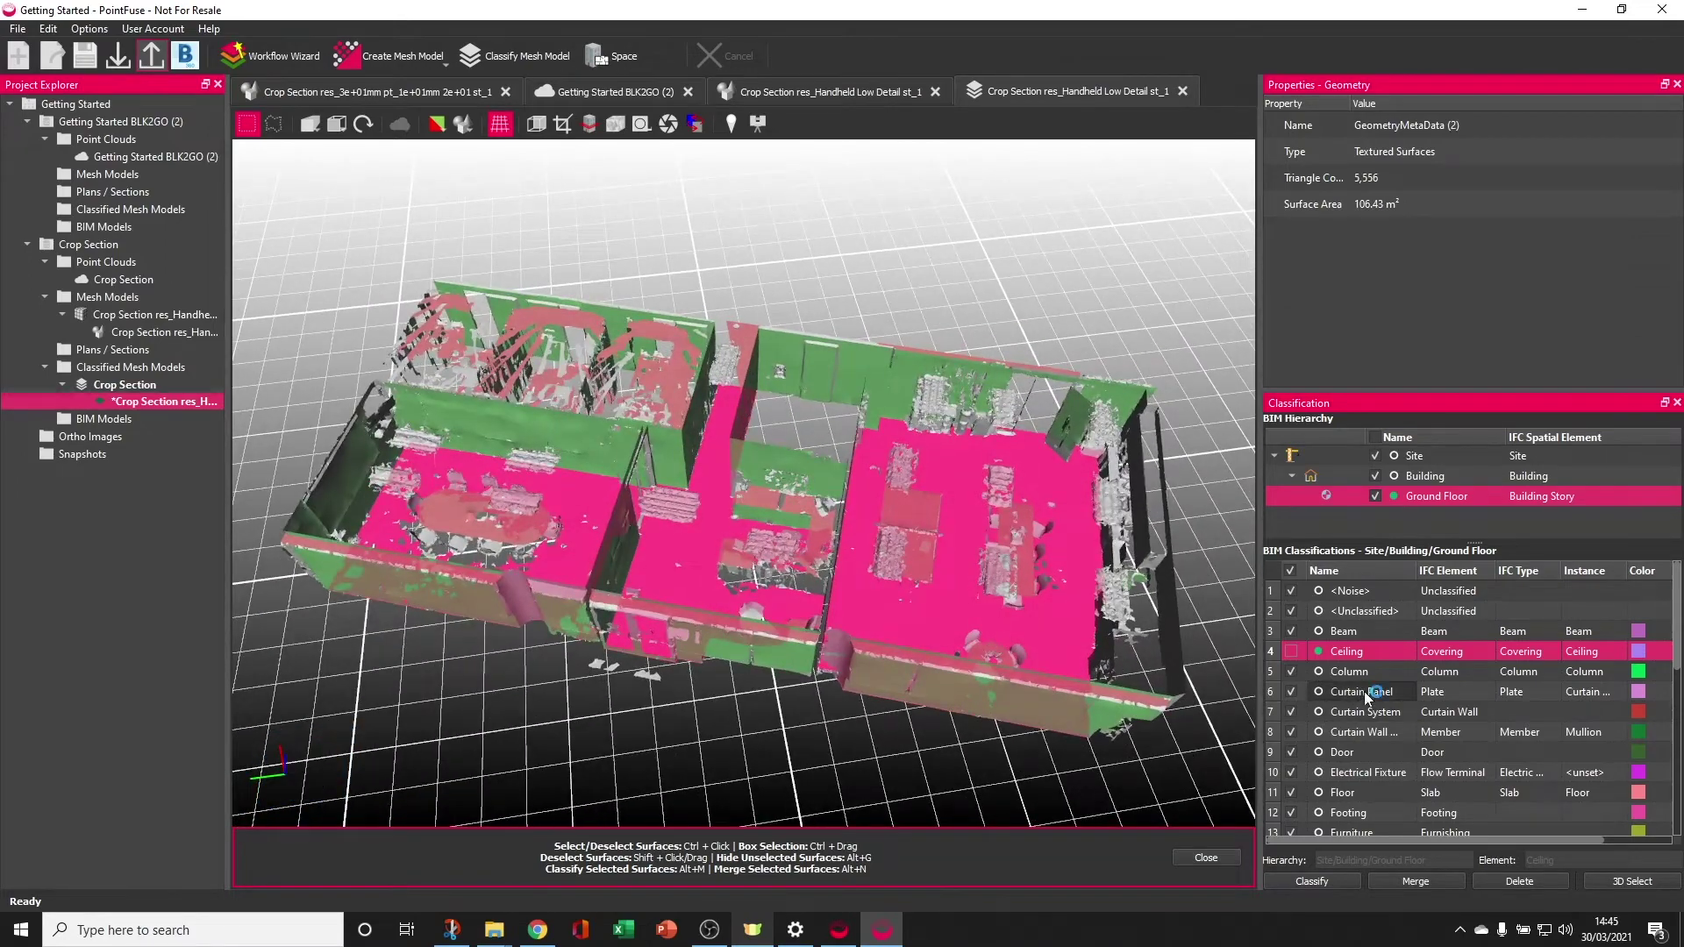
left_click(1349, 794)
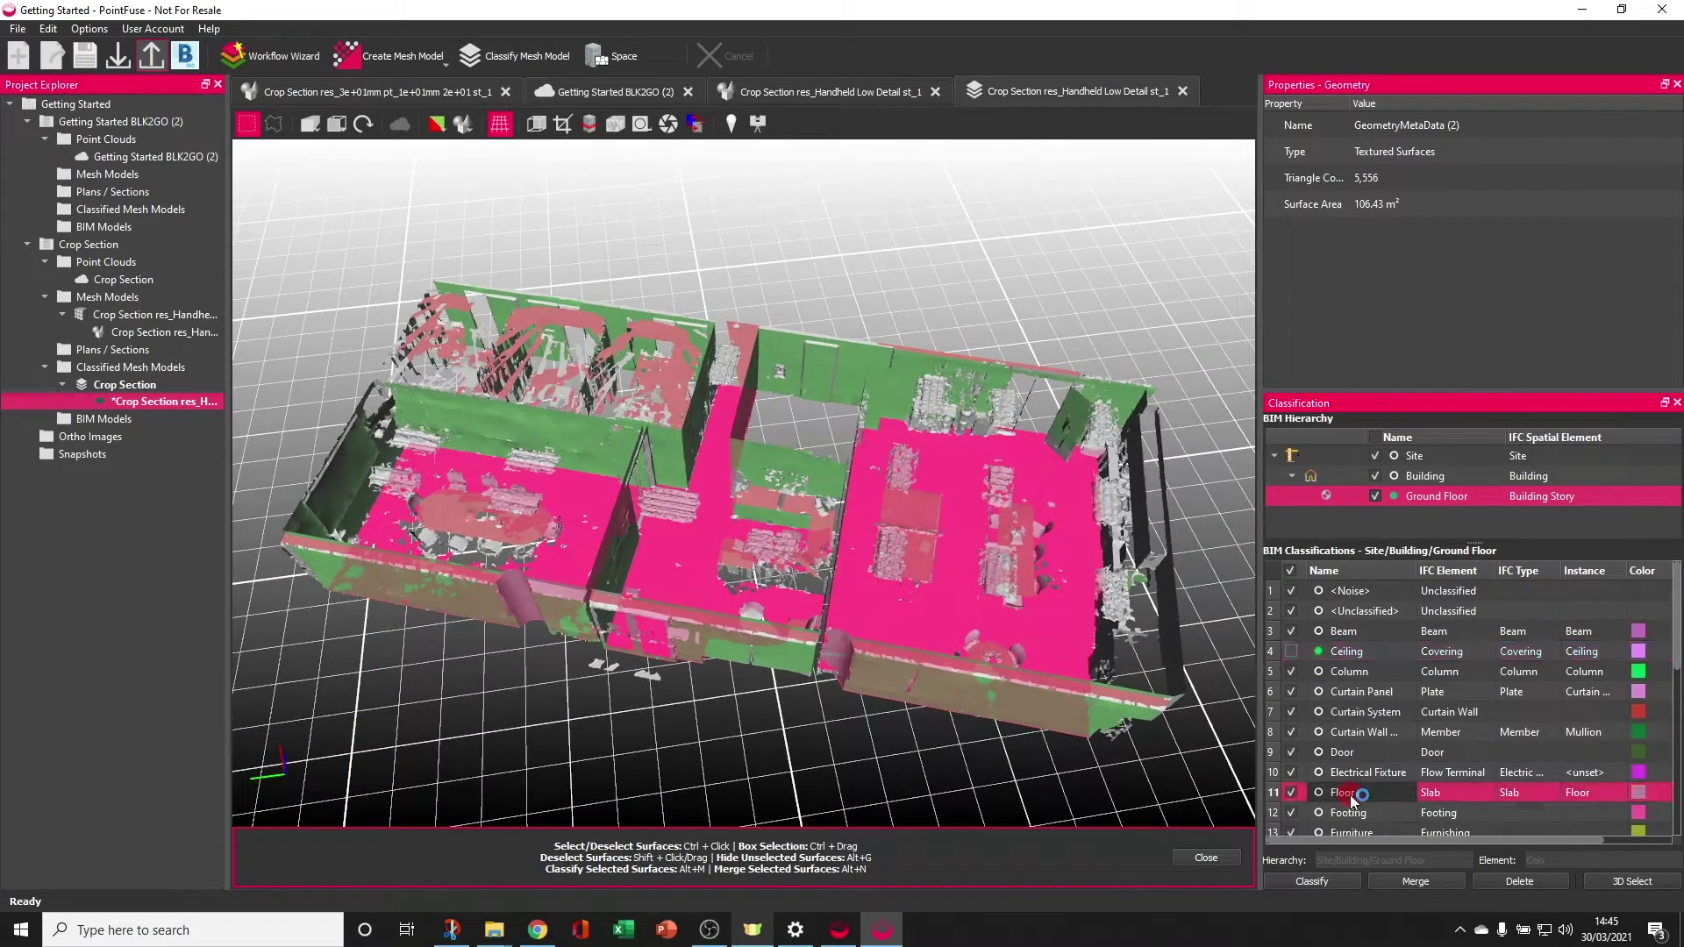
left_click(1325, 879)
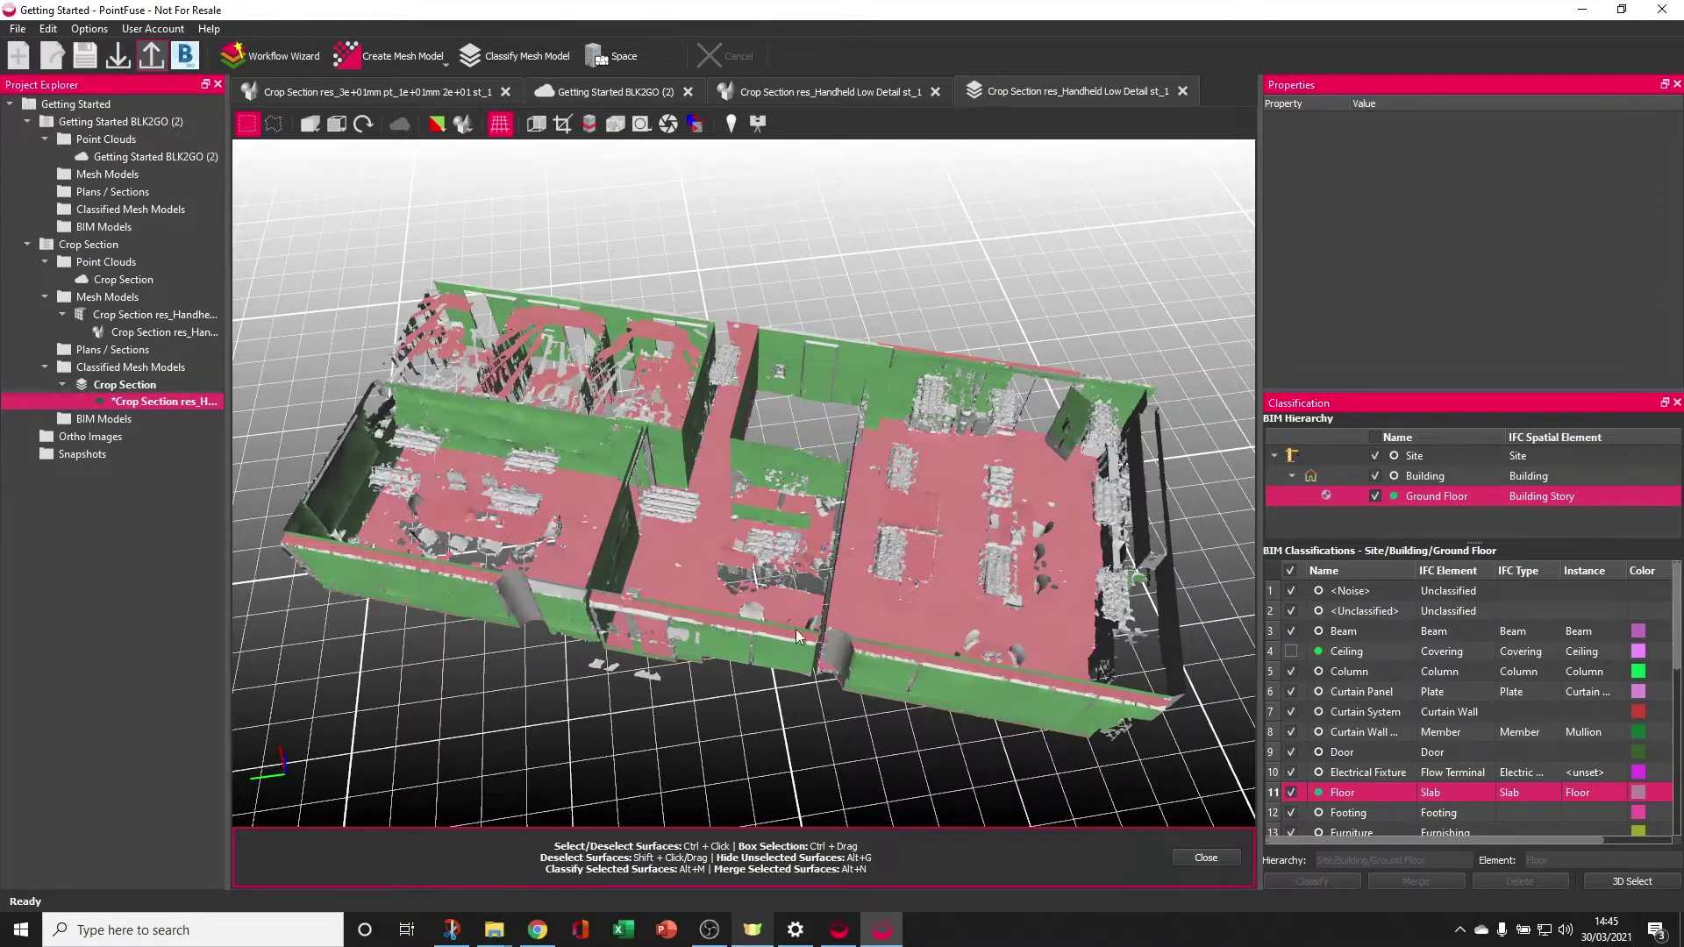
left_click(1292, 793)
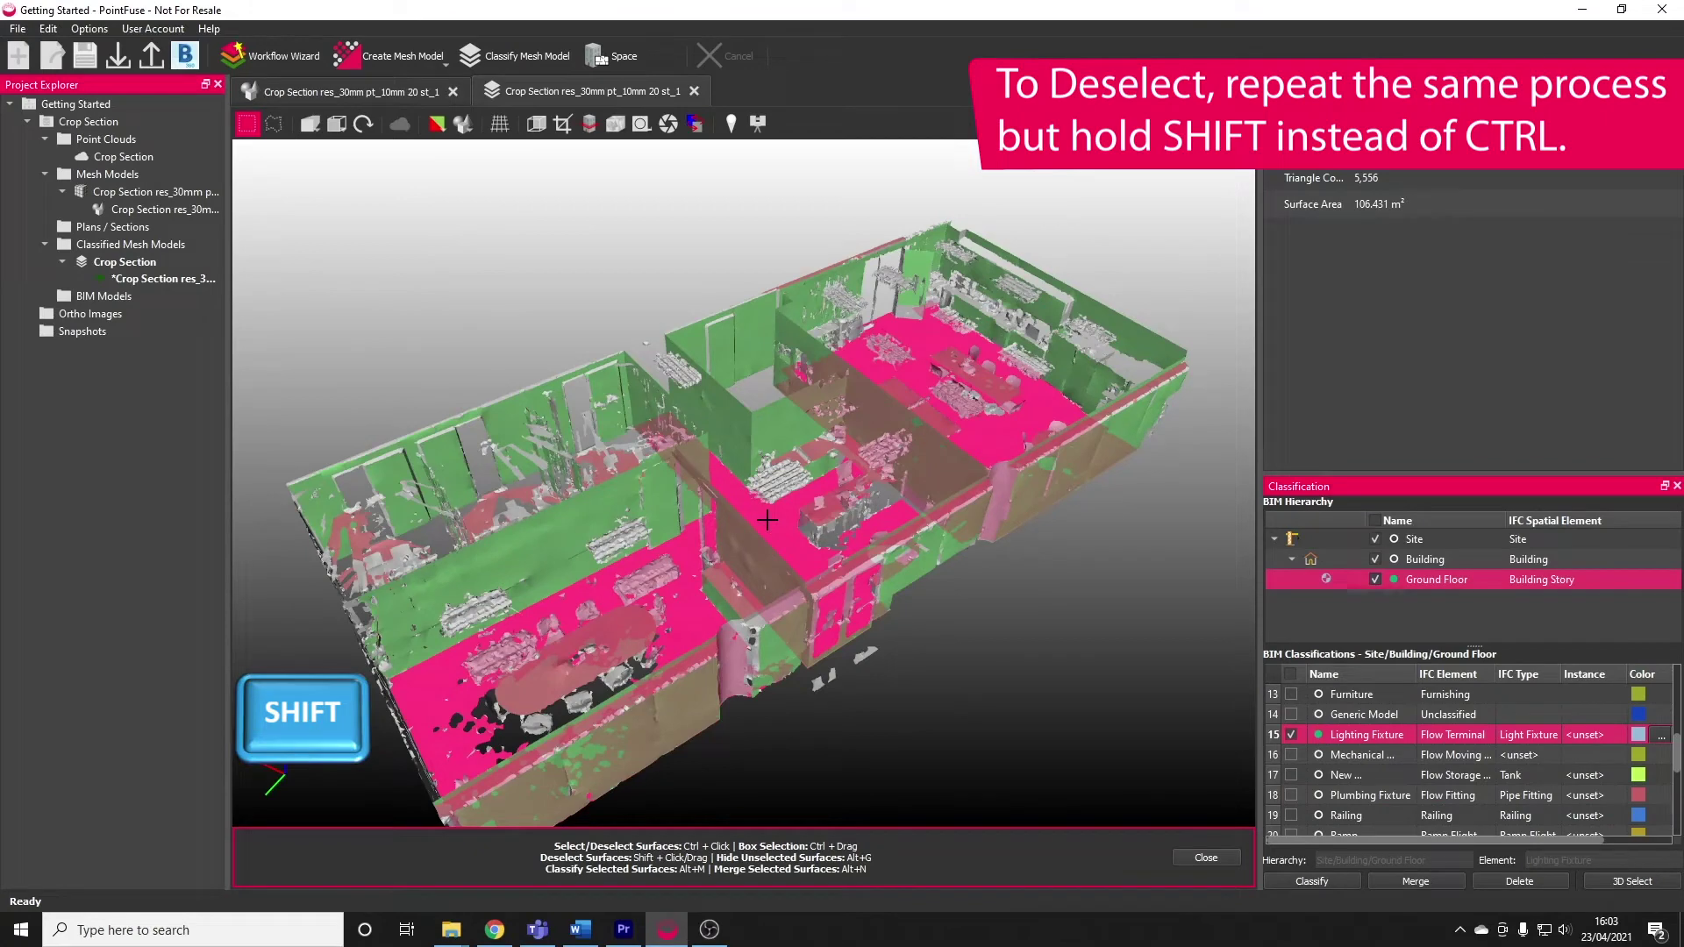
Step: Deselect the selected floor surfaces in the rooms one by one
left_click(768, 520, "shift")
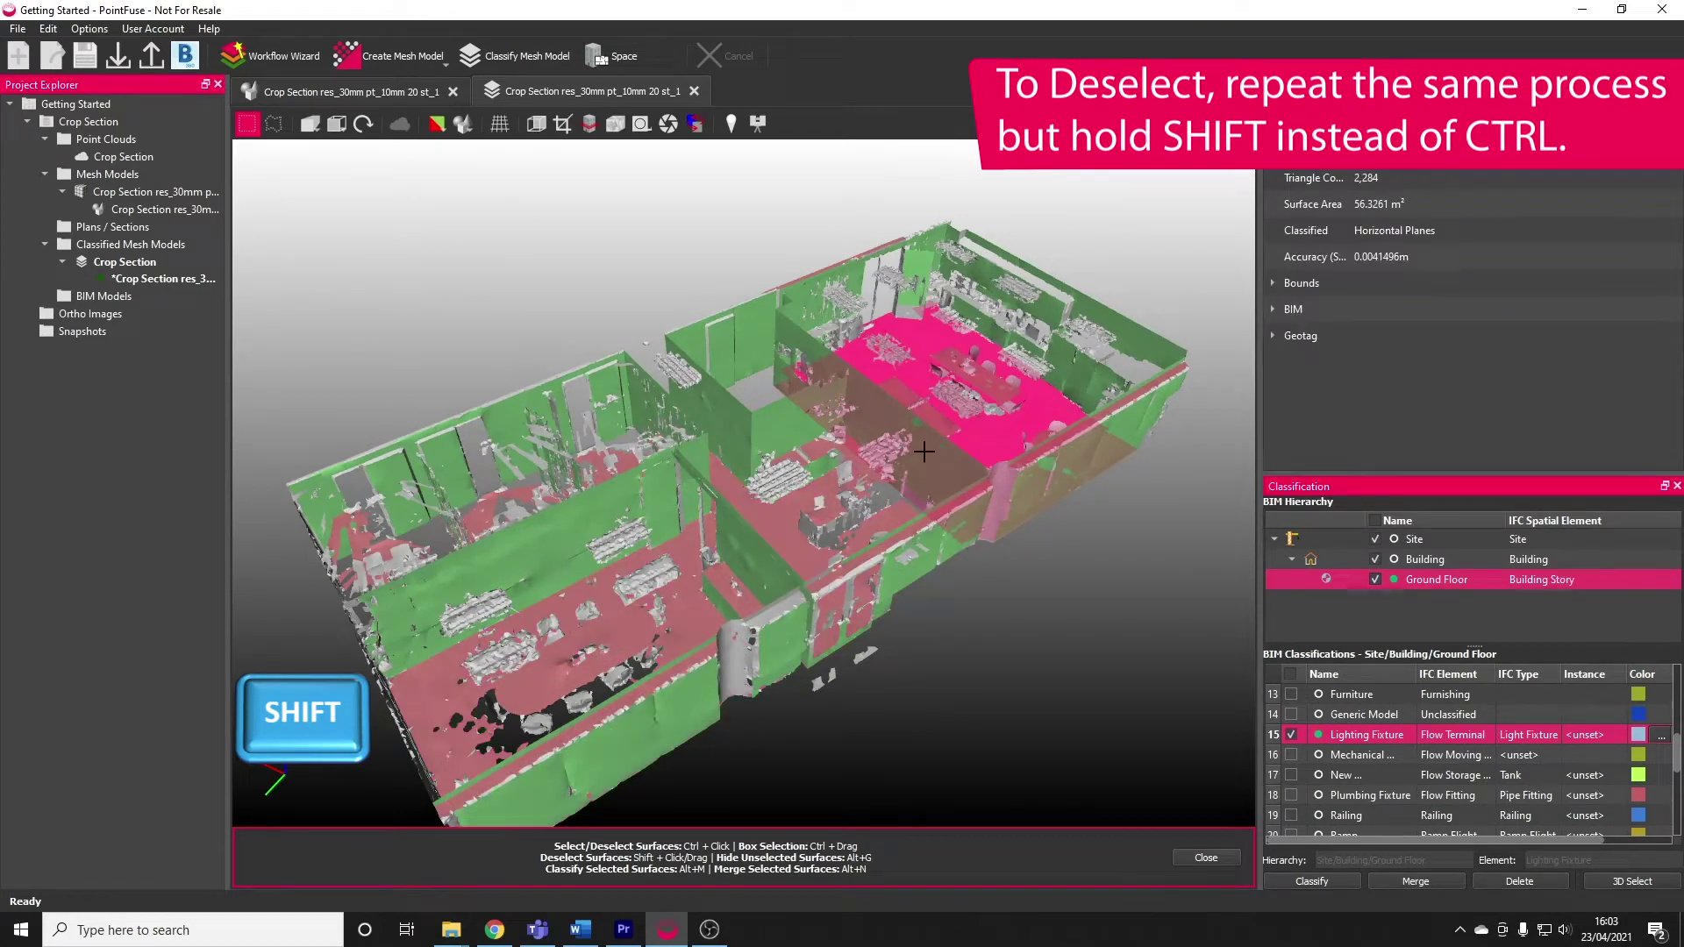
left_click(973, 433, "shift")
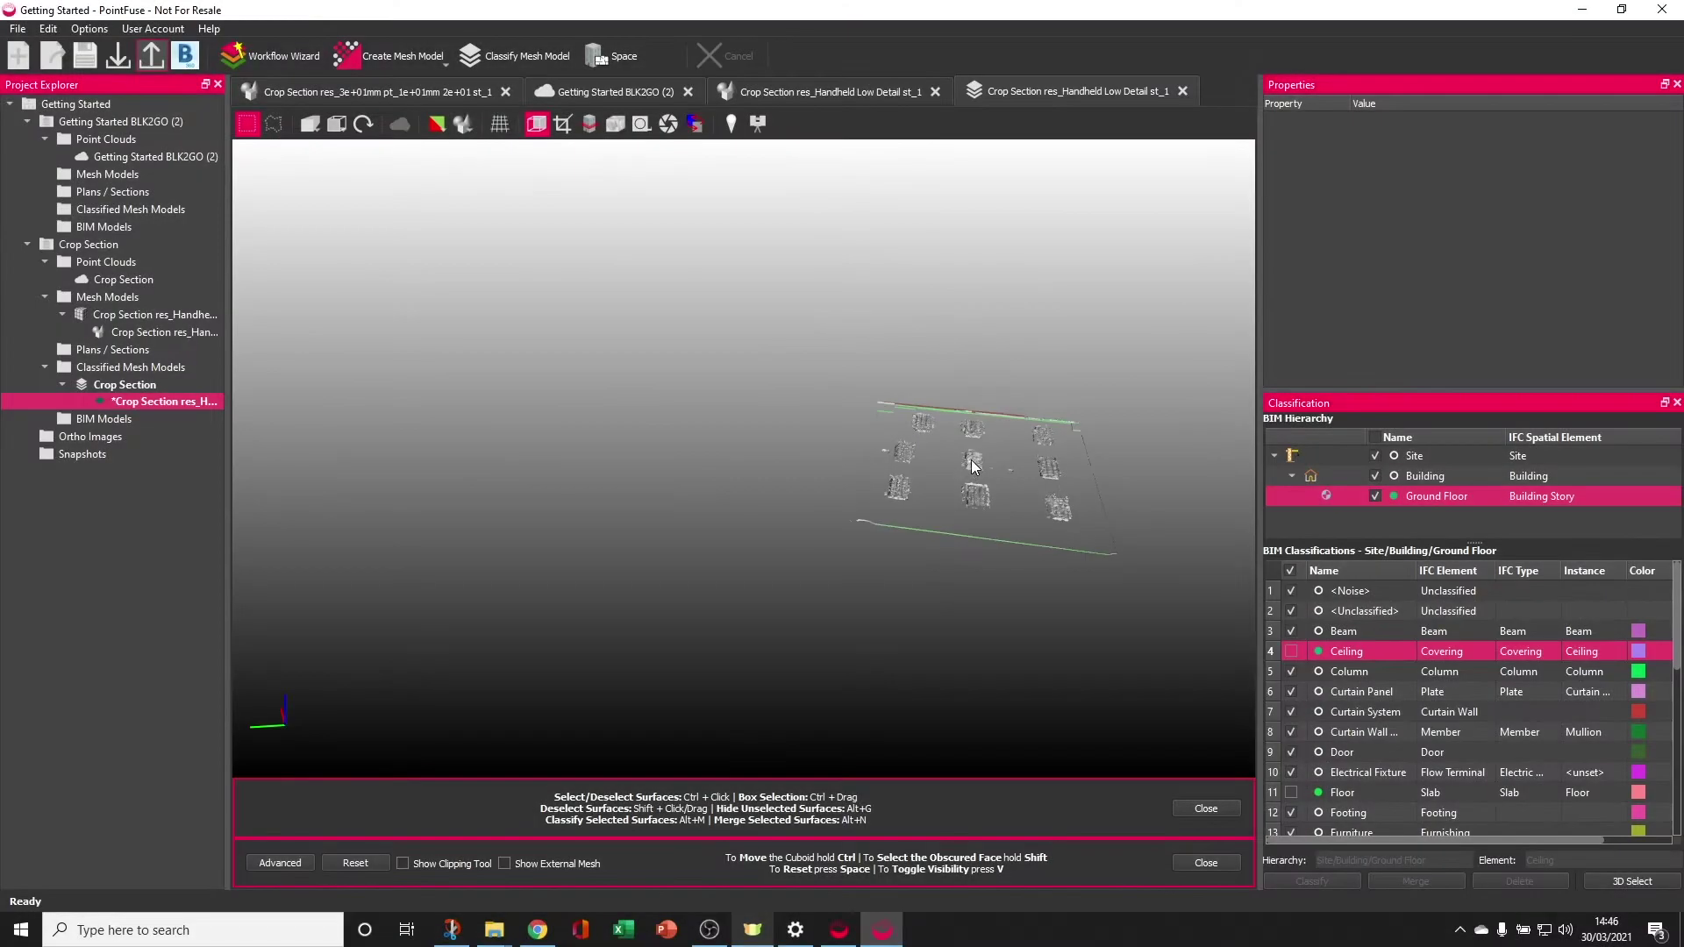
Step: Select all mesh fragments of the corner ceiling light with a selection rectangle and classify them as Lighting Fixture
double_click(970, 465)
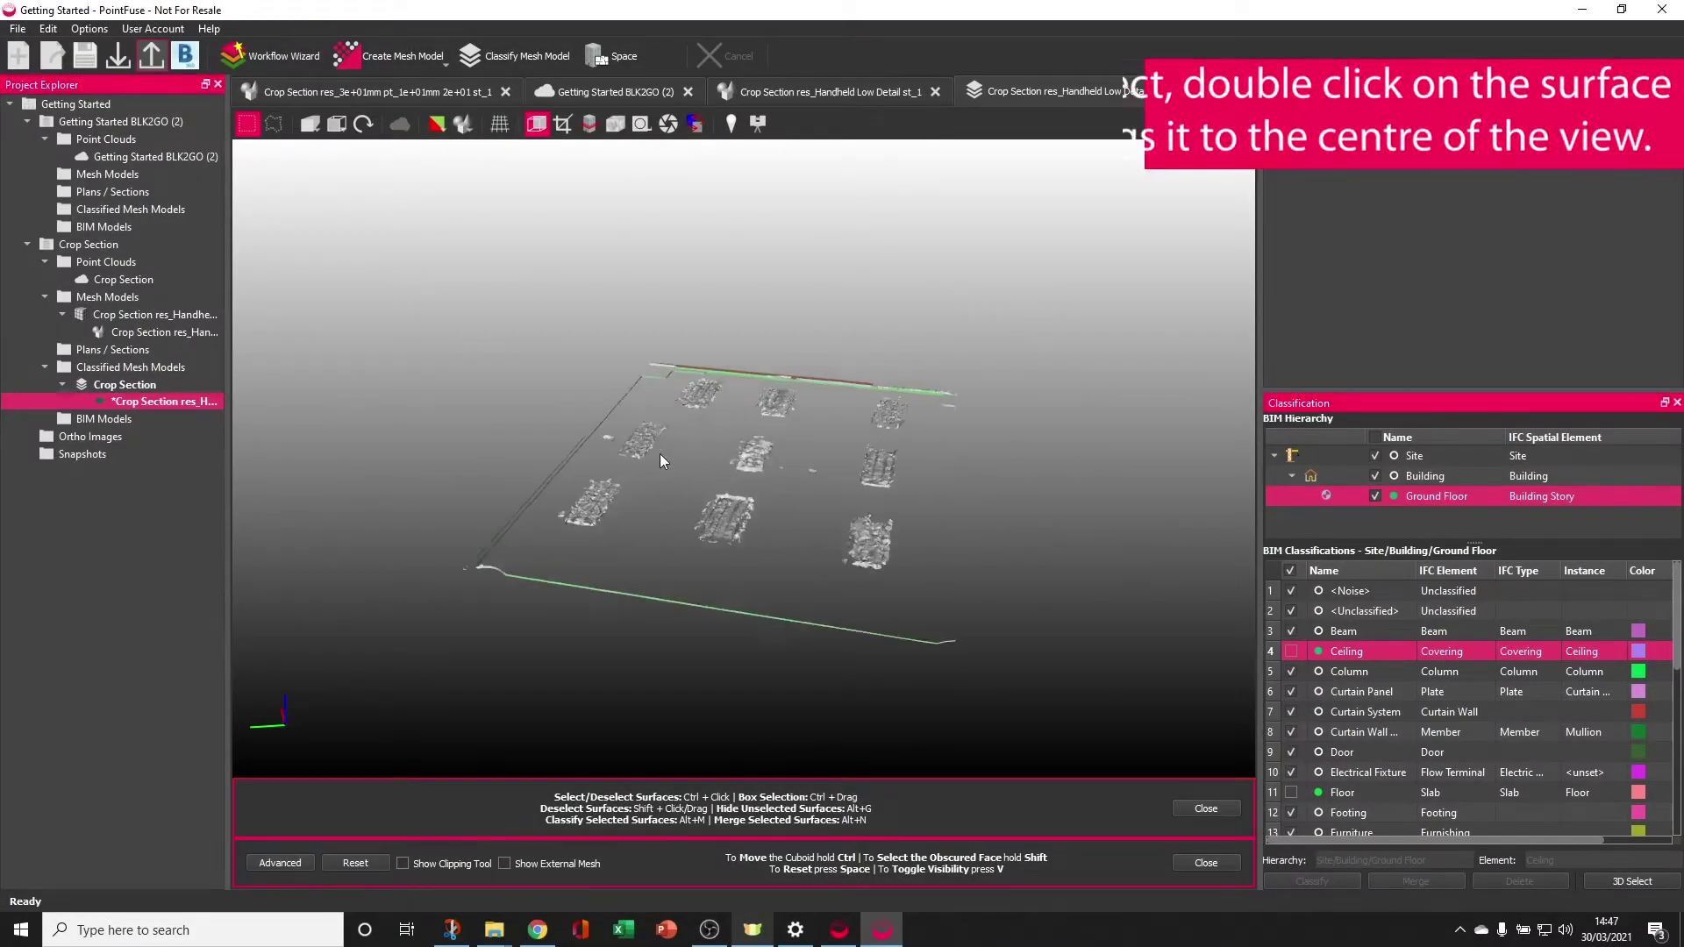
left_click_drag(736, 477, 393, 555)
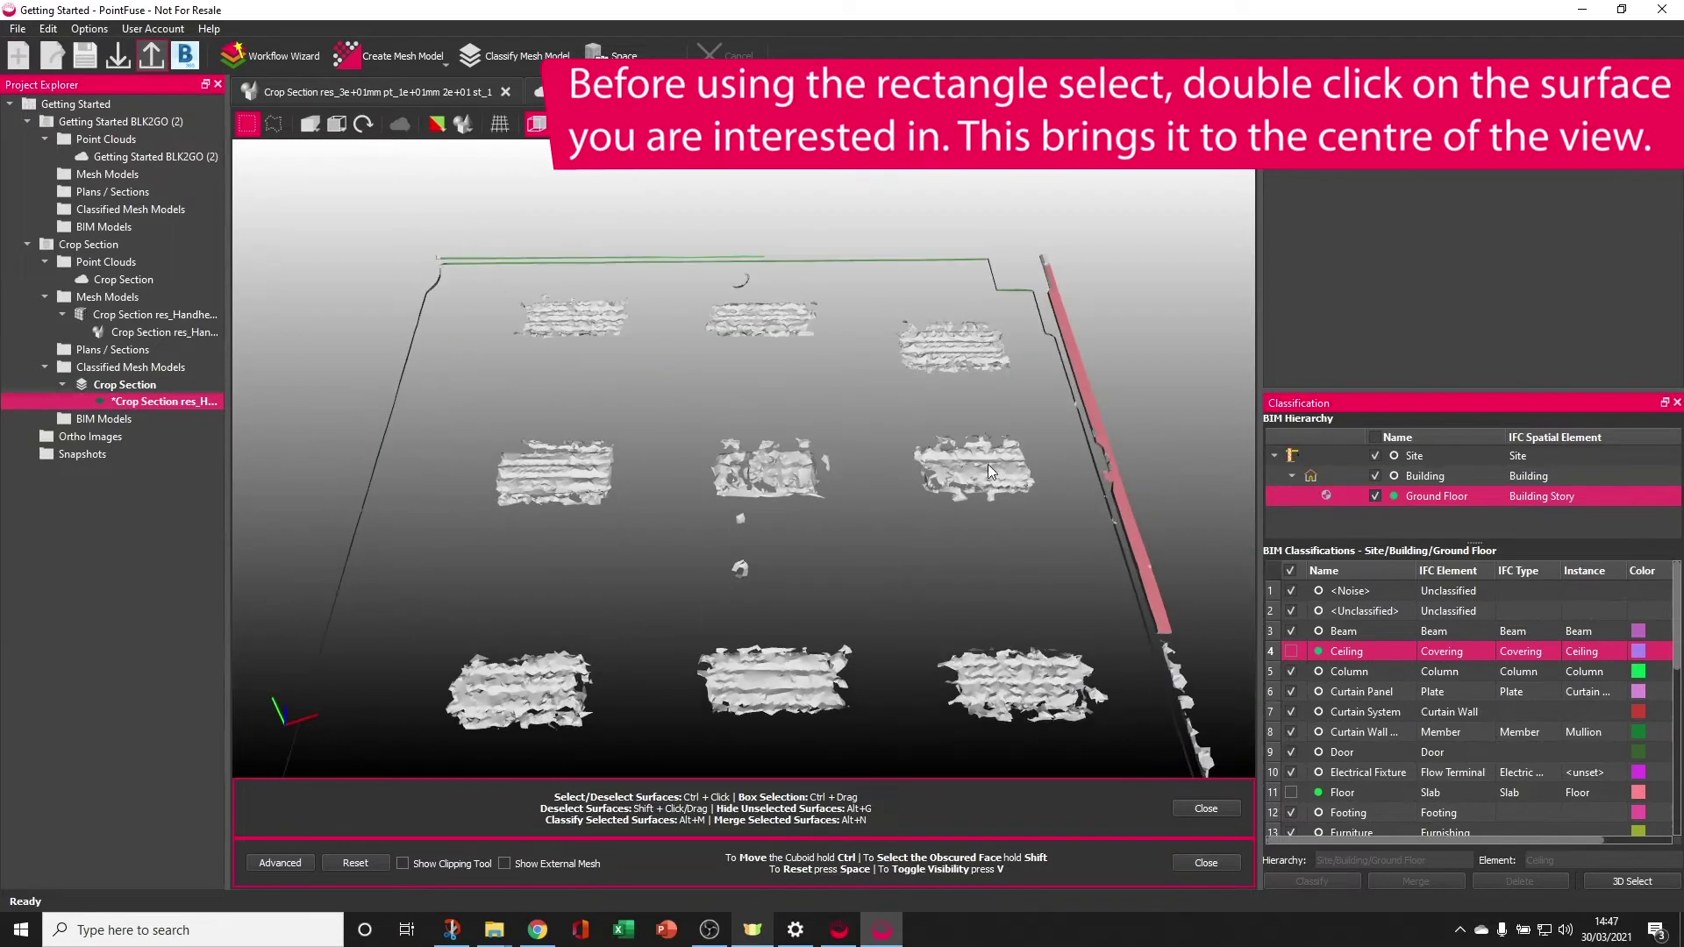
mouse_move(734, 500)
left_mouse_down()
mouse_move(754, 528)
mouse_move(708, 517)
left_mouse_up()
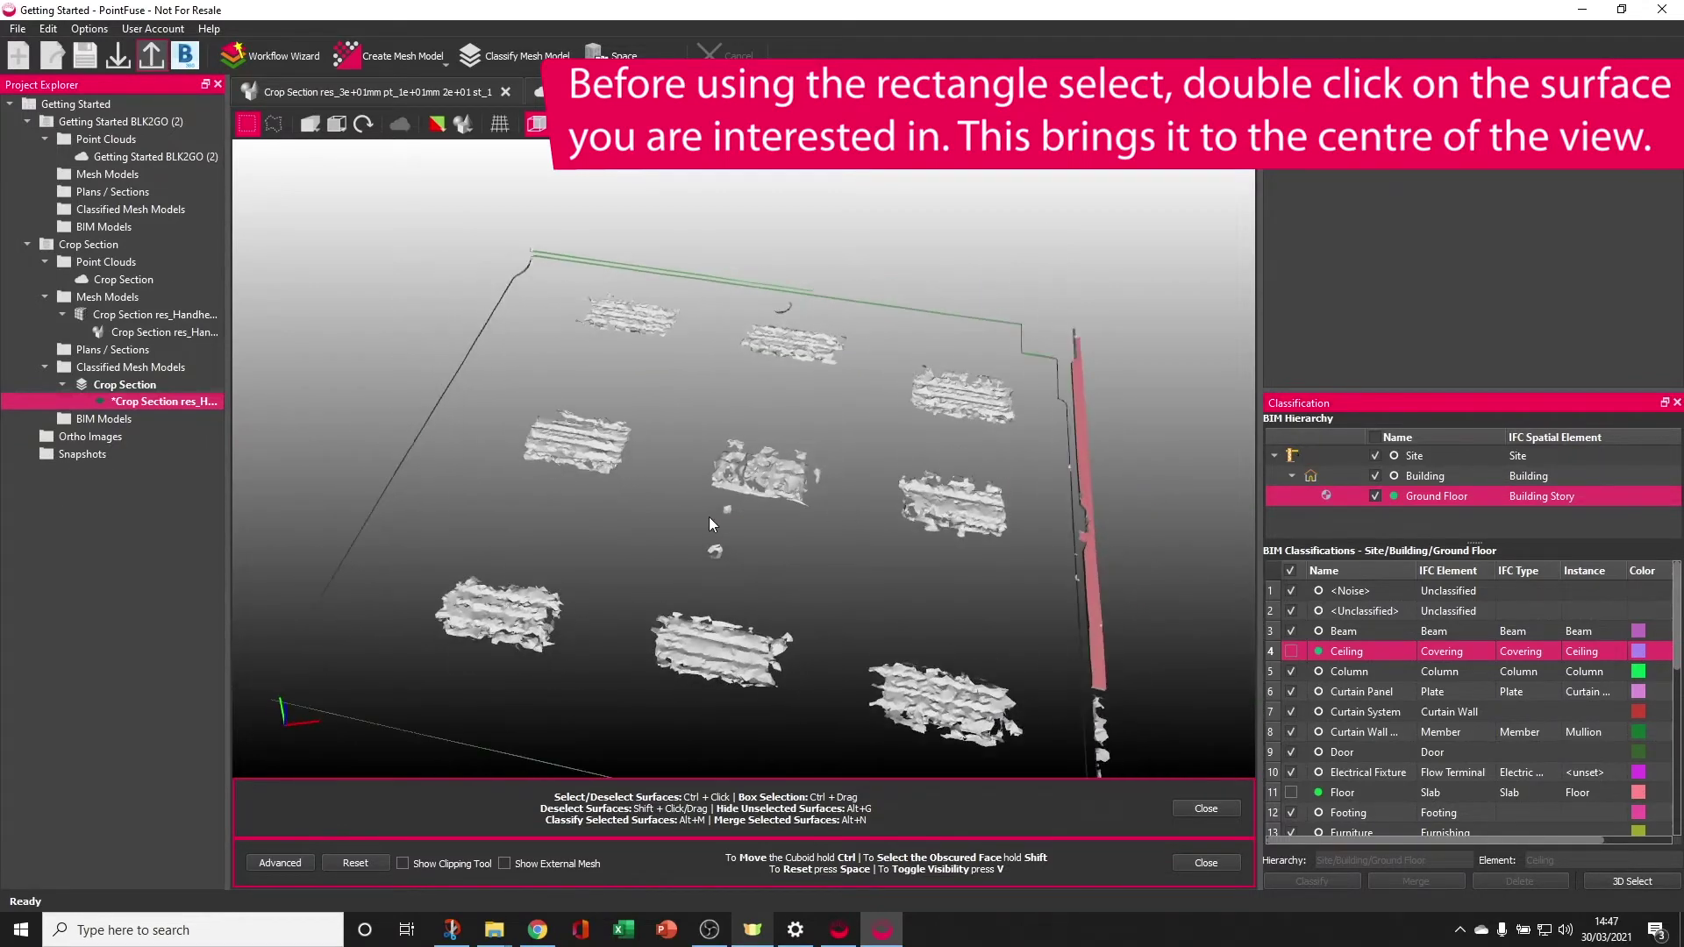
double_click(497, 602)
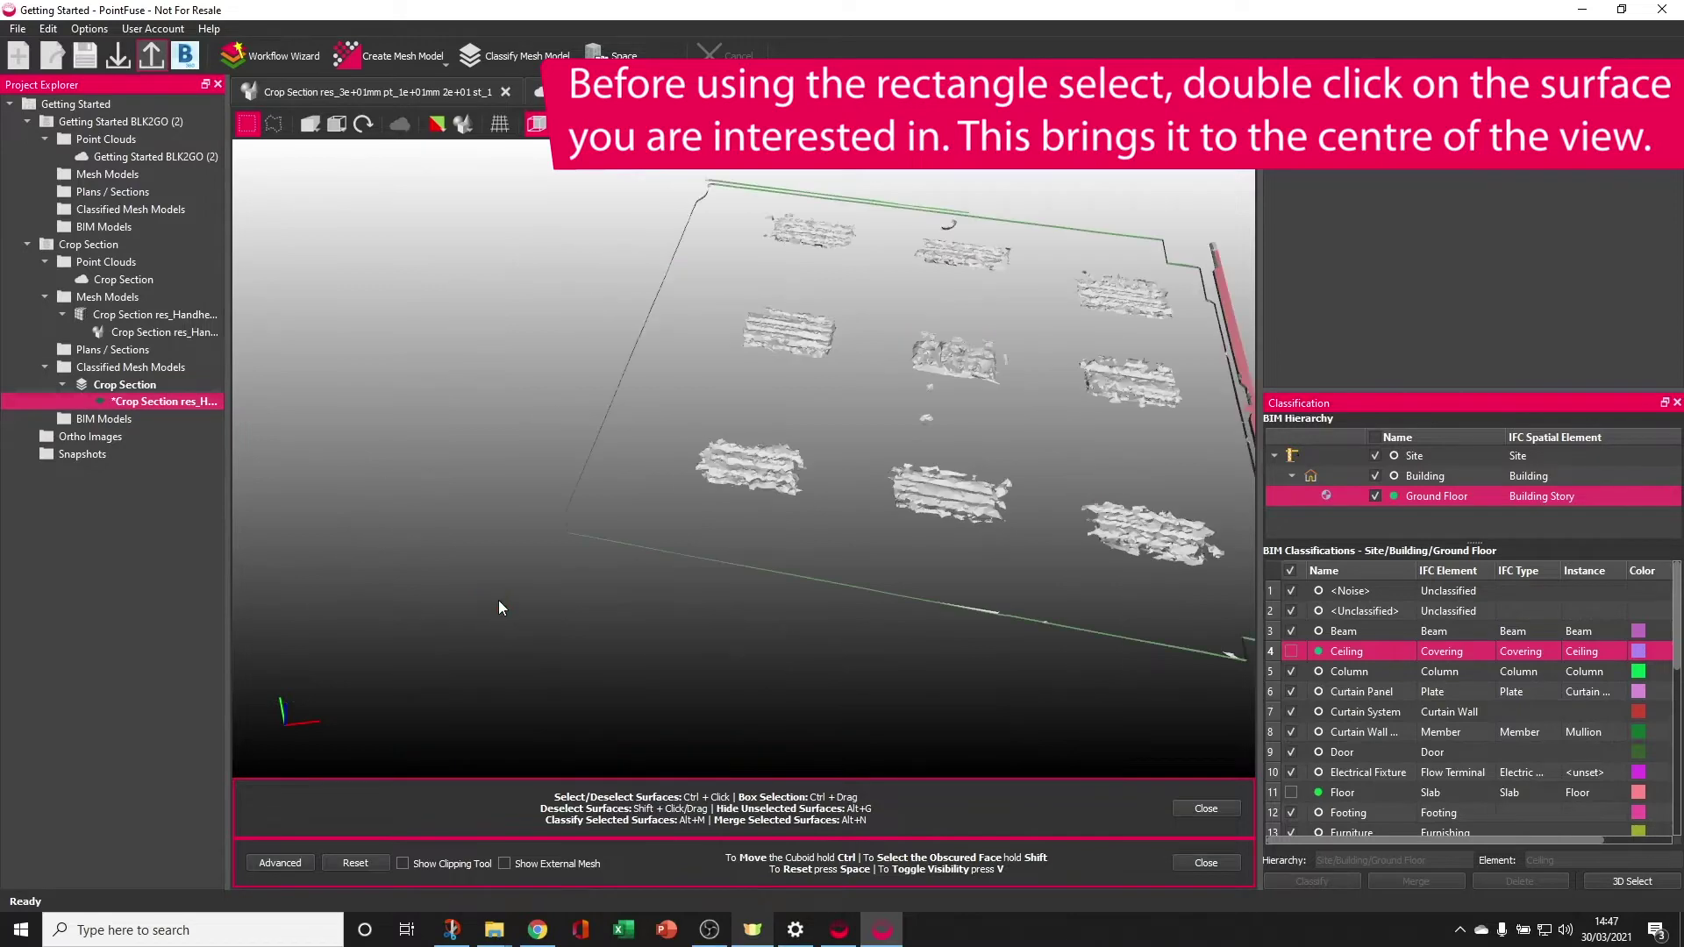
double_click(721, 535)
left_click_drag(579, 490, 822, 629)
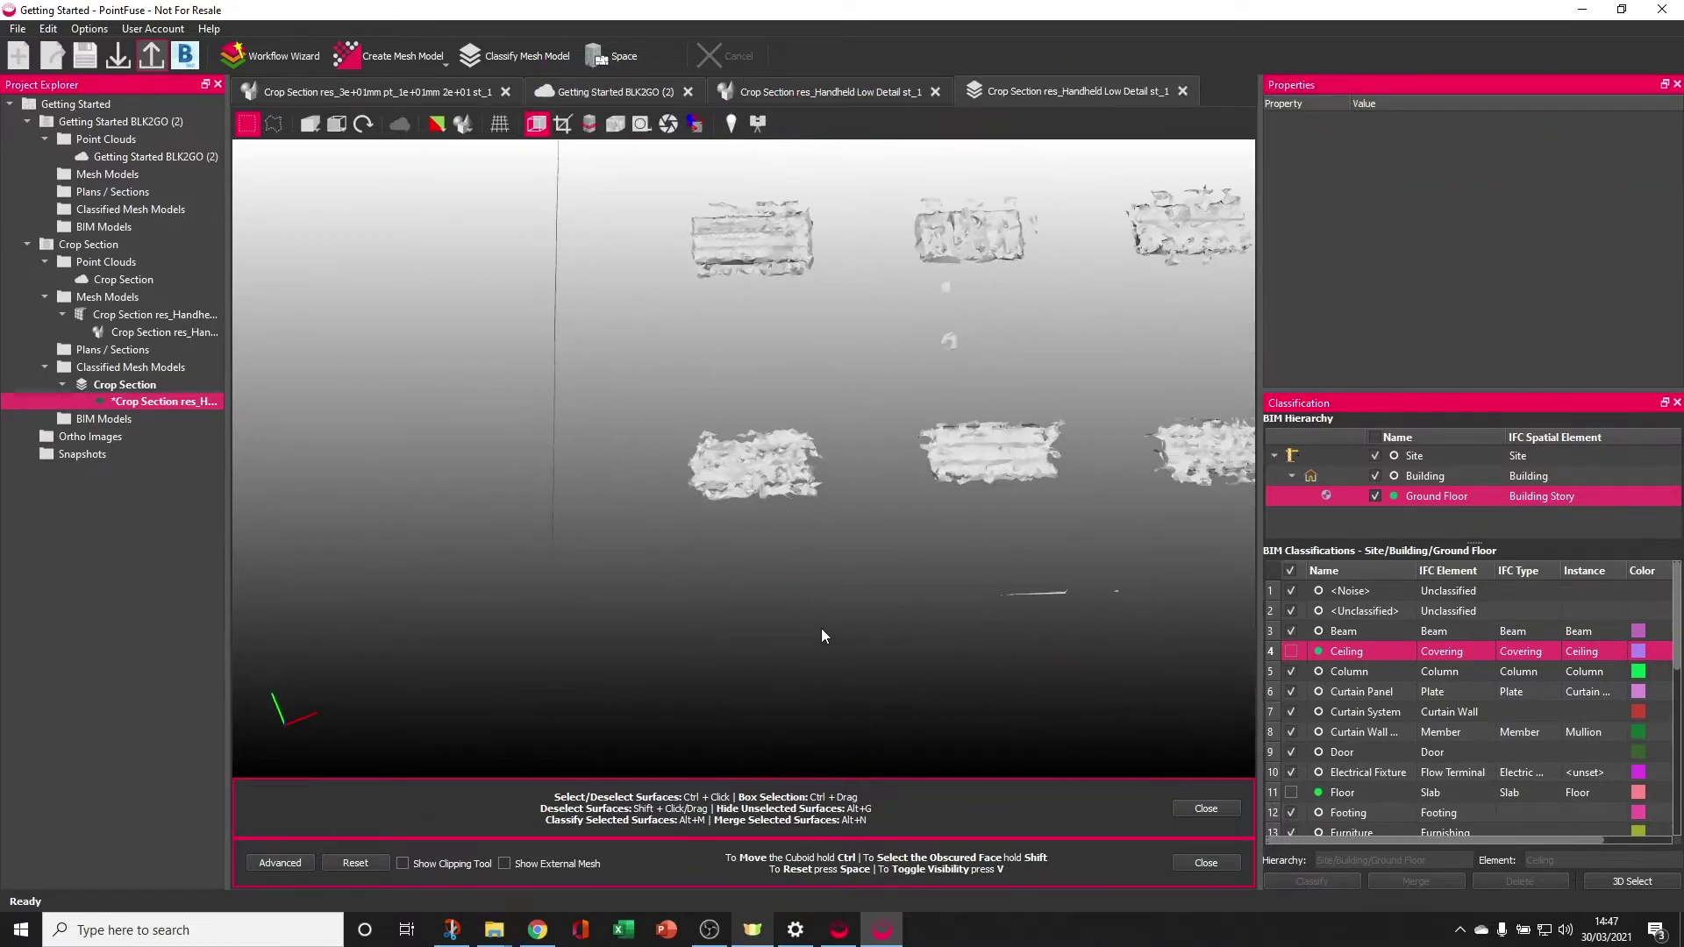
left_click_drag(768, 549, 788, 450)
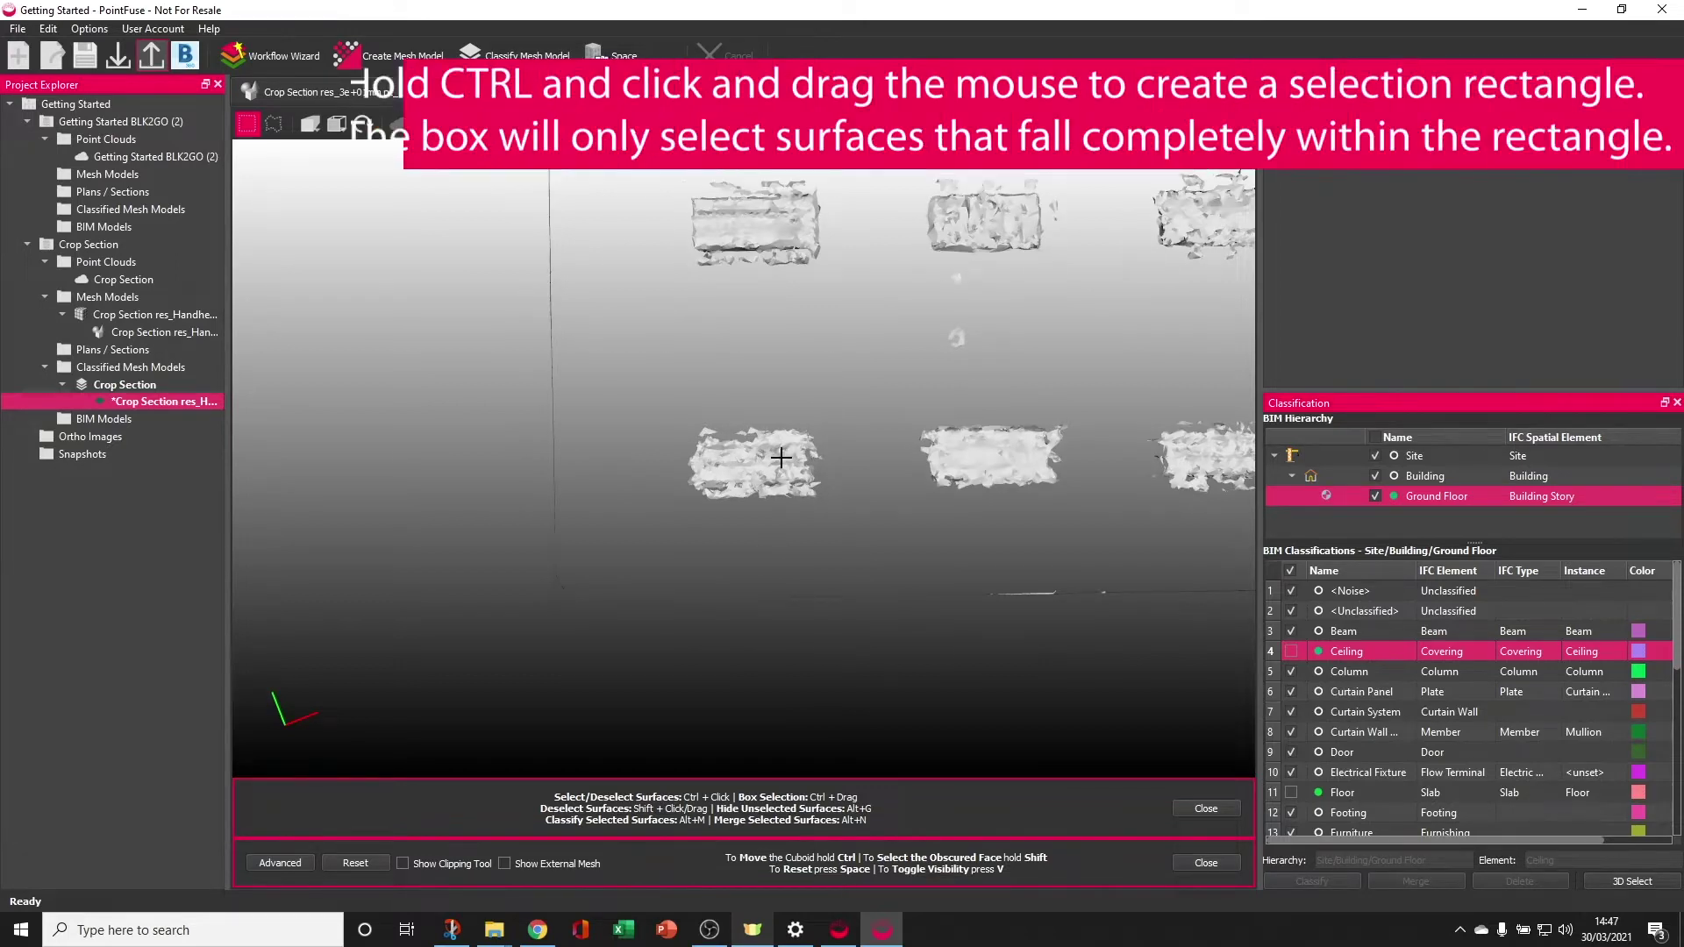
left_click(783, 437, "ctrl")
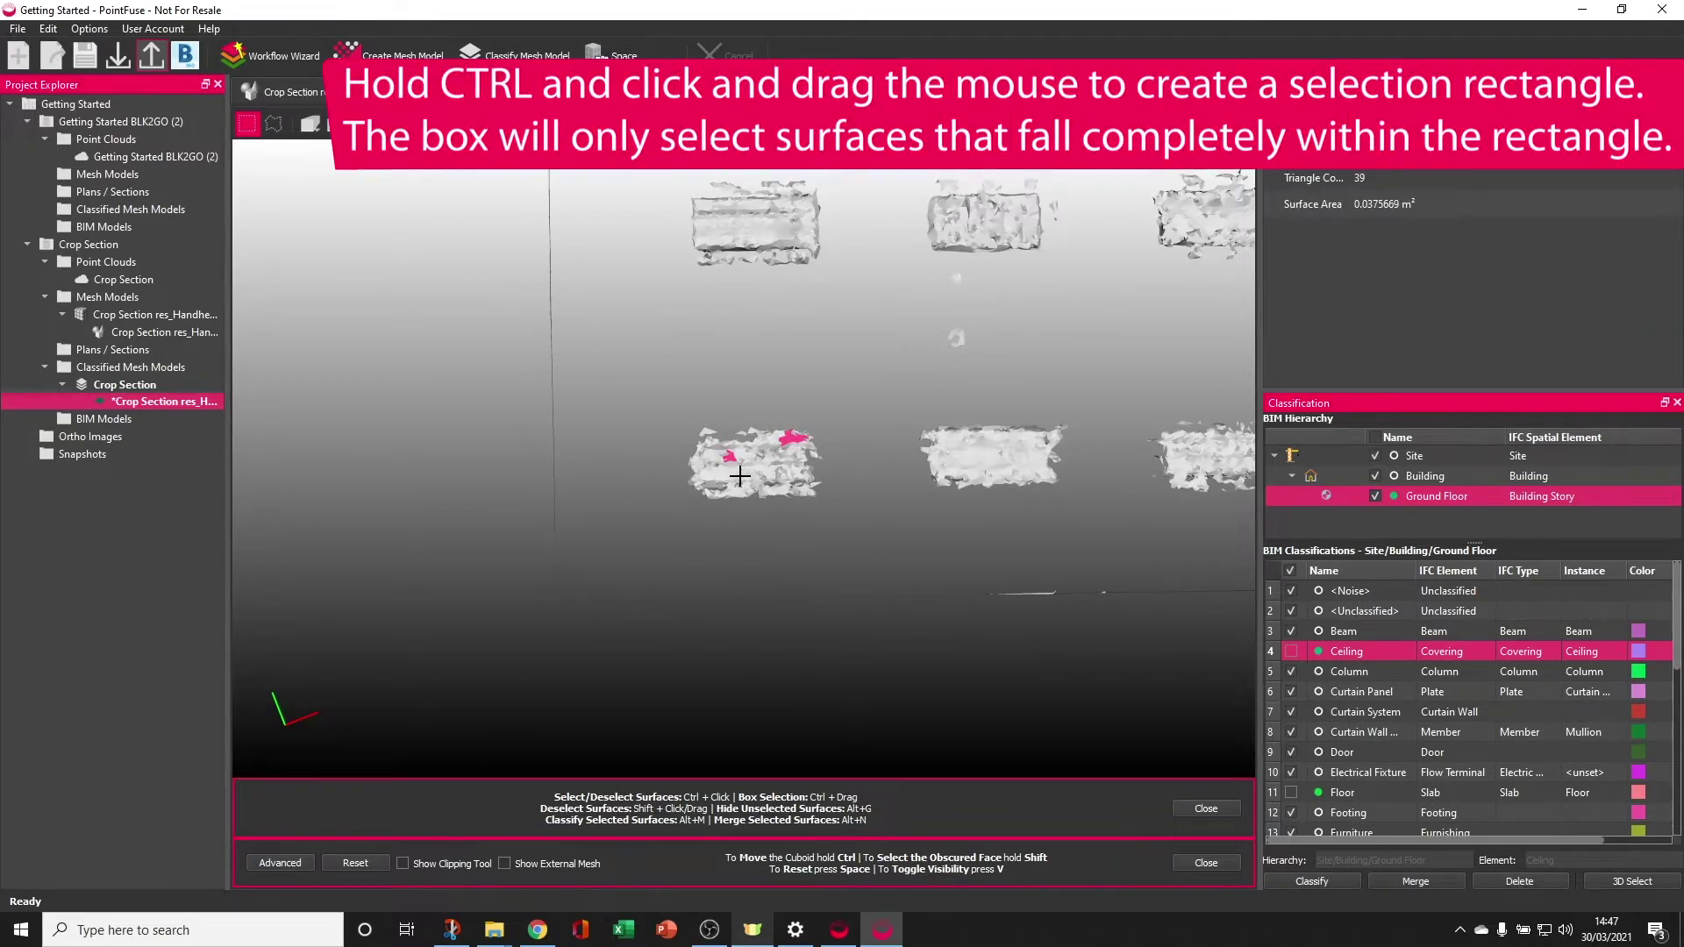
left_click(736, 474, "ctrl")
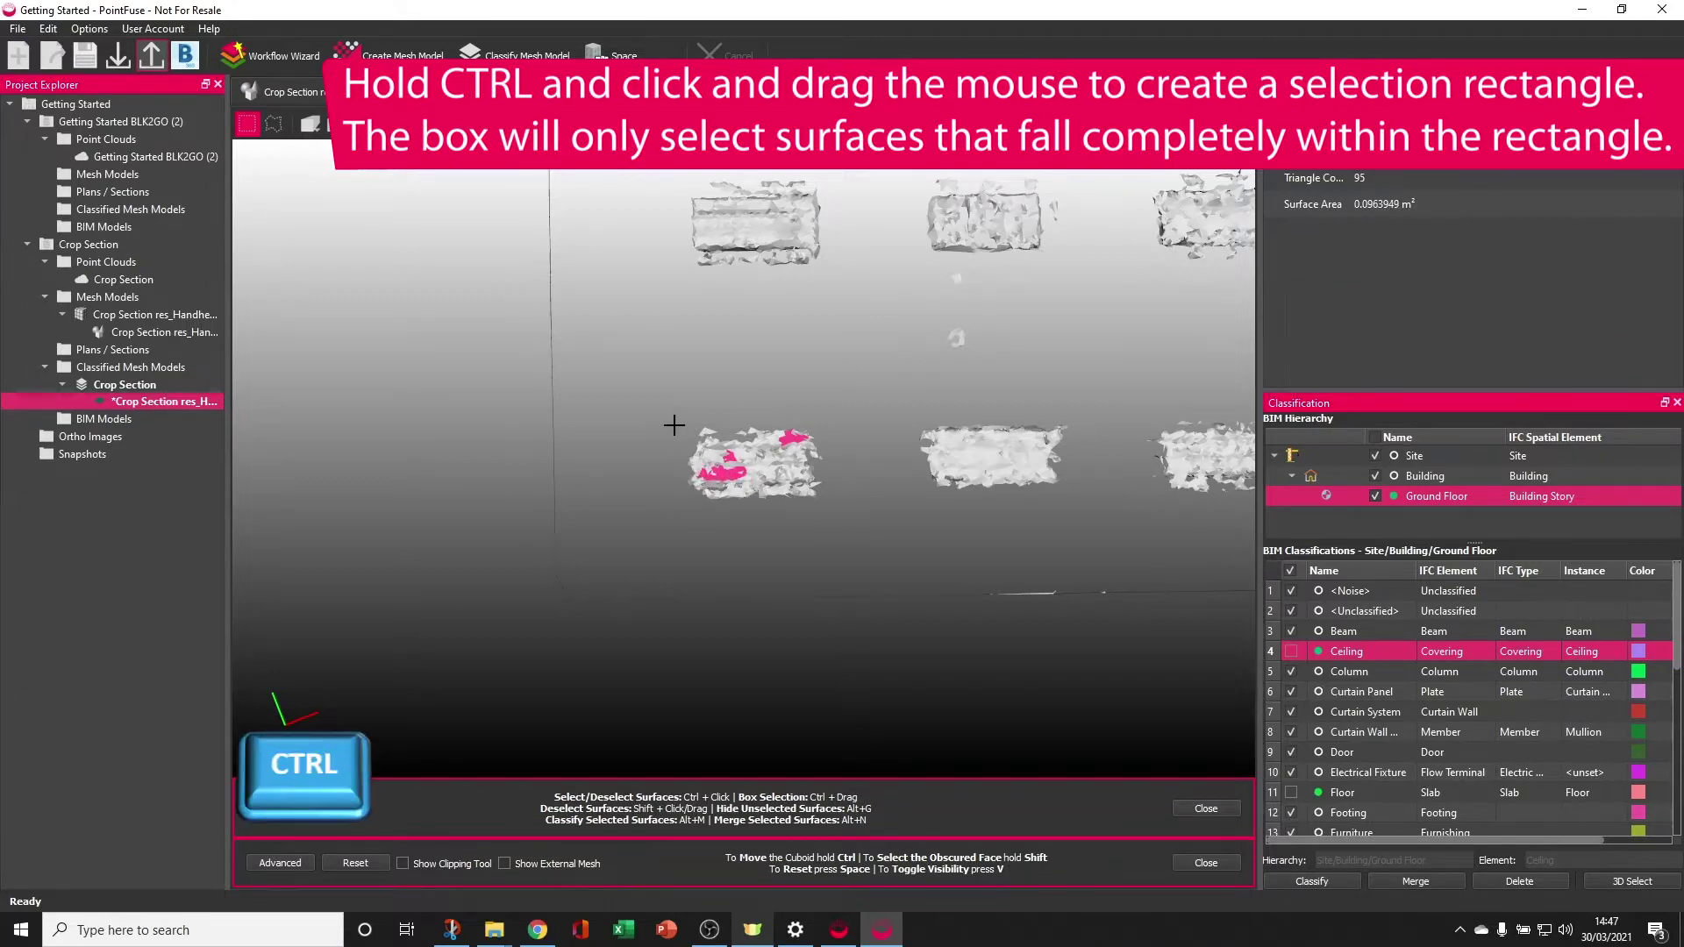
left_click_drag(667, 415, 843, 510, "ctrl")
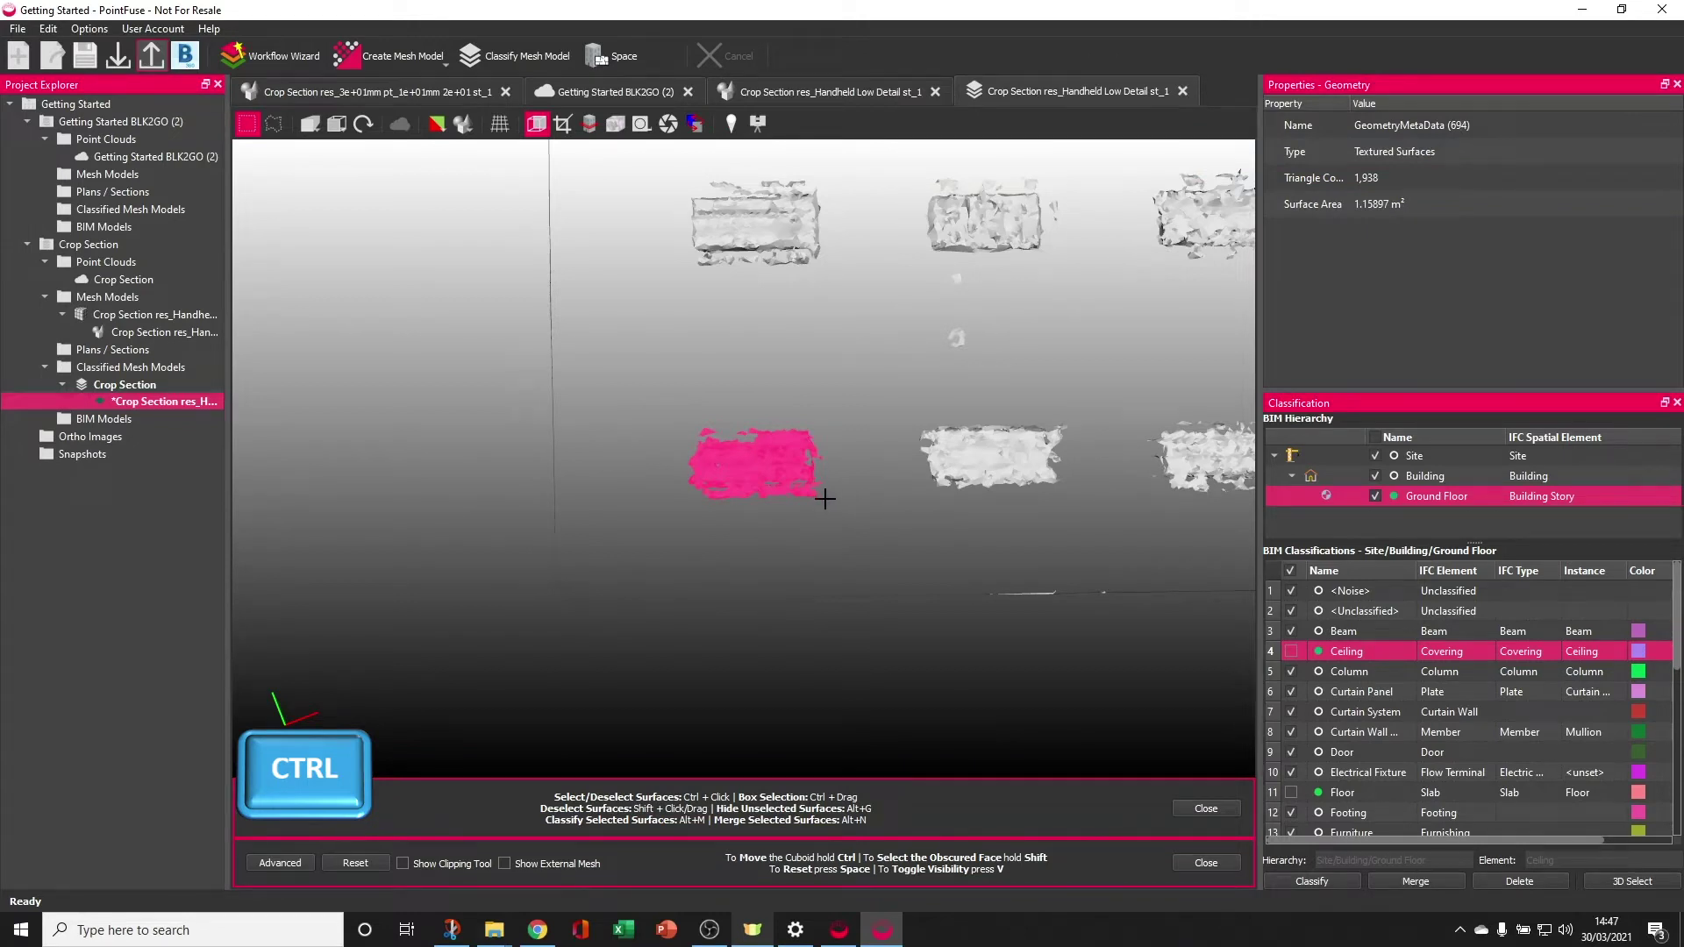
scroll(1369, 720, "down", 2)
left_click(1337, 754)
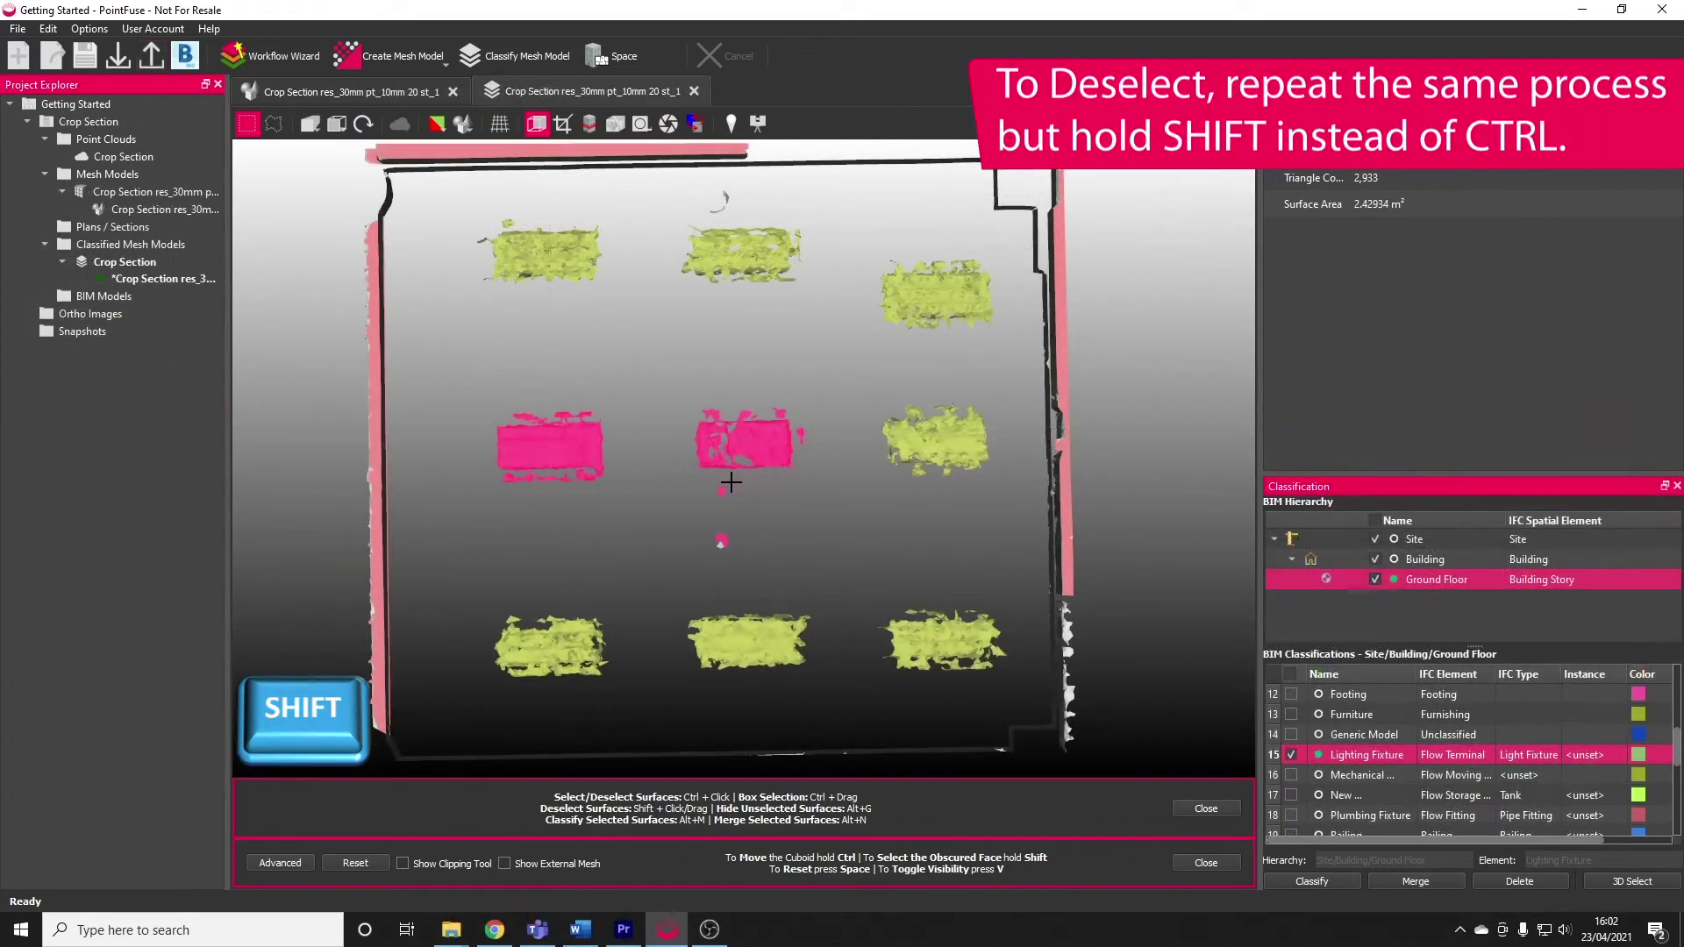
Step: Deselect the loose fragments beside the central ceiling light with a selection rectangle
left_click_drag(663, 472, 762, 562, "shift")
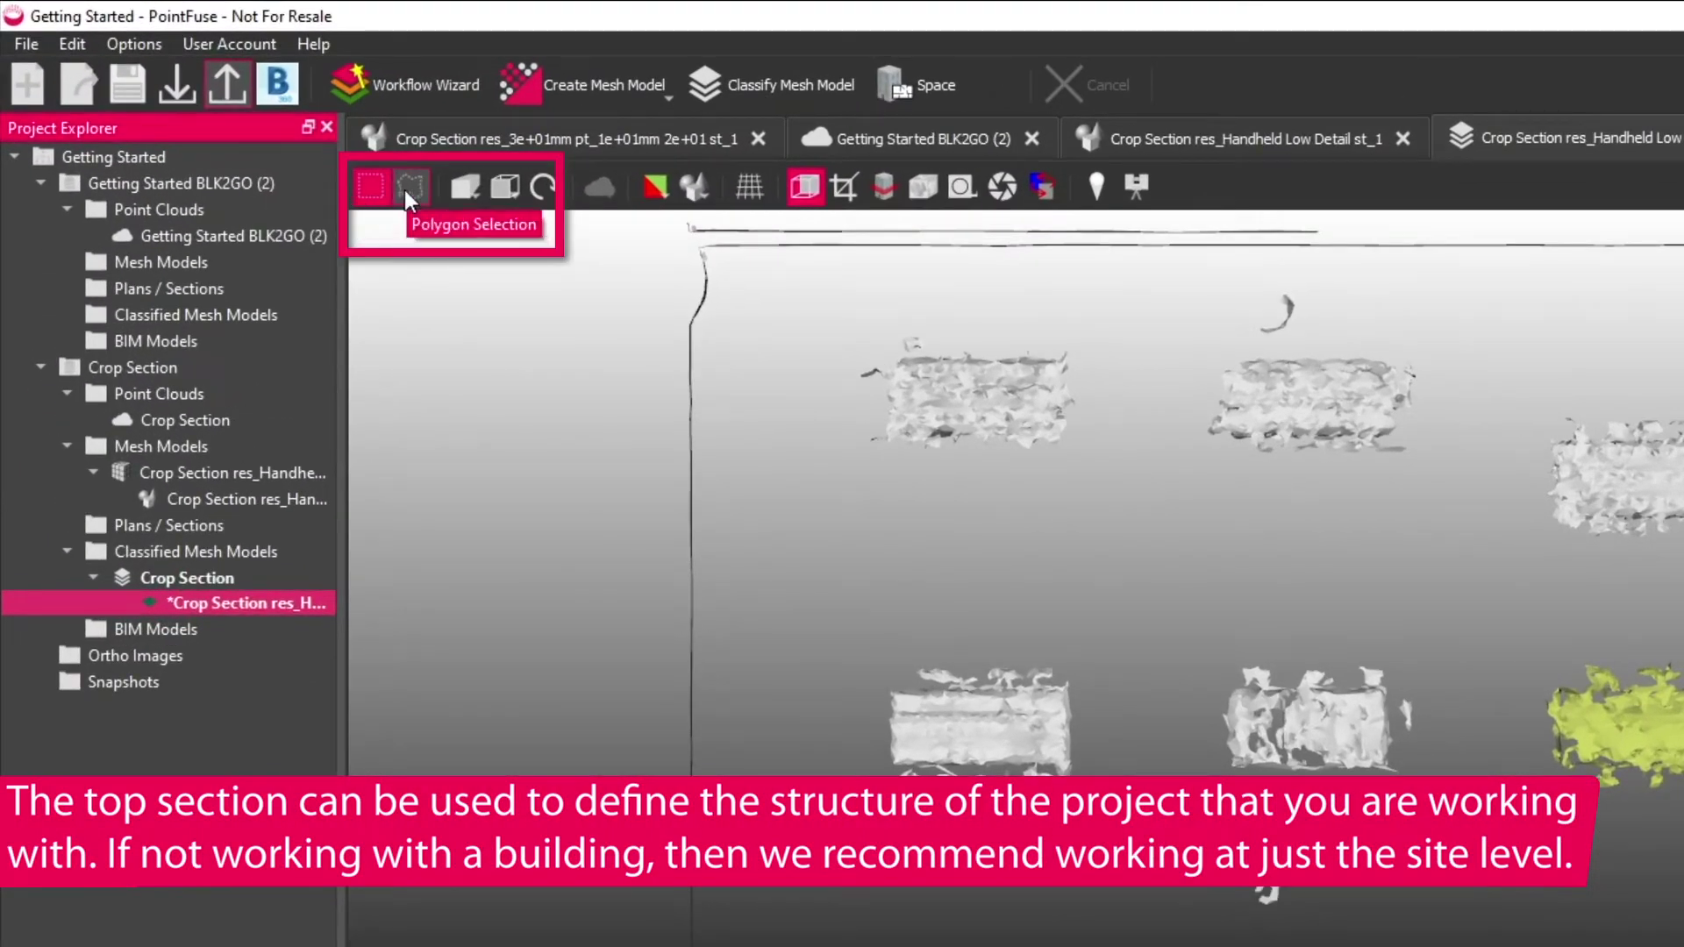
Step: Outline the three unclassified lights in the back row with a Polygon Selection and classify them as Lighting Fixture
left_click(407, 187)
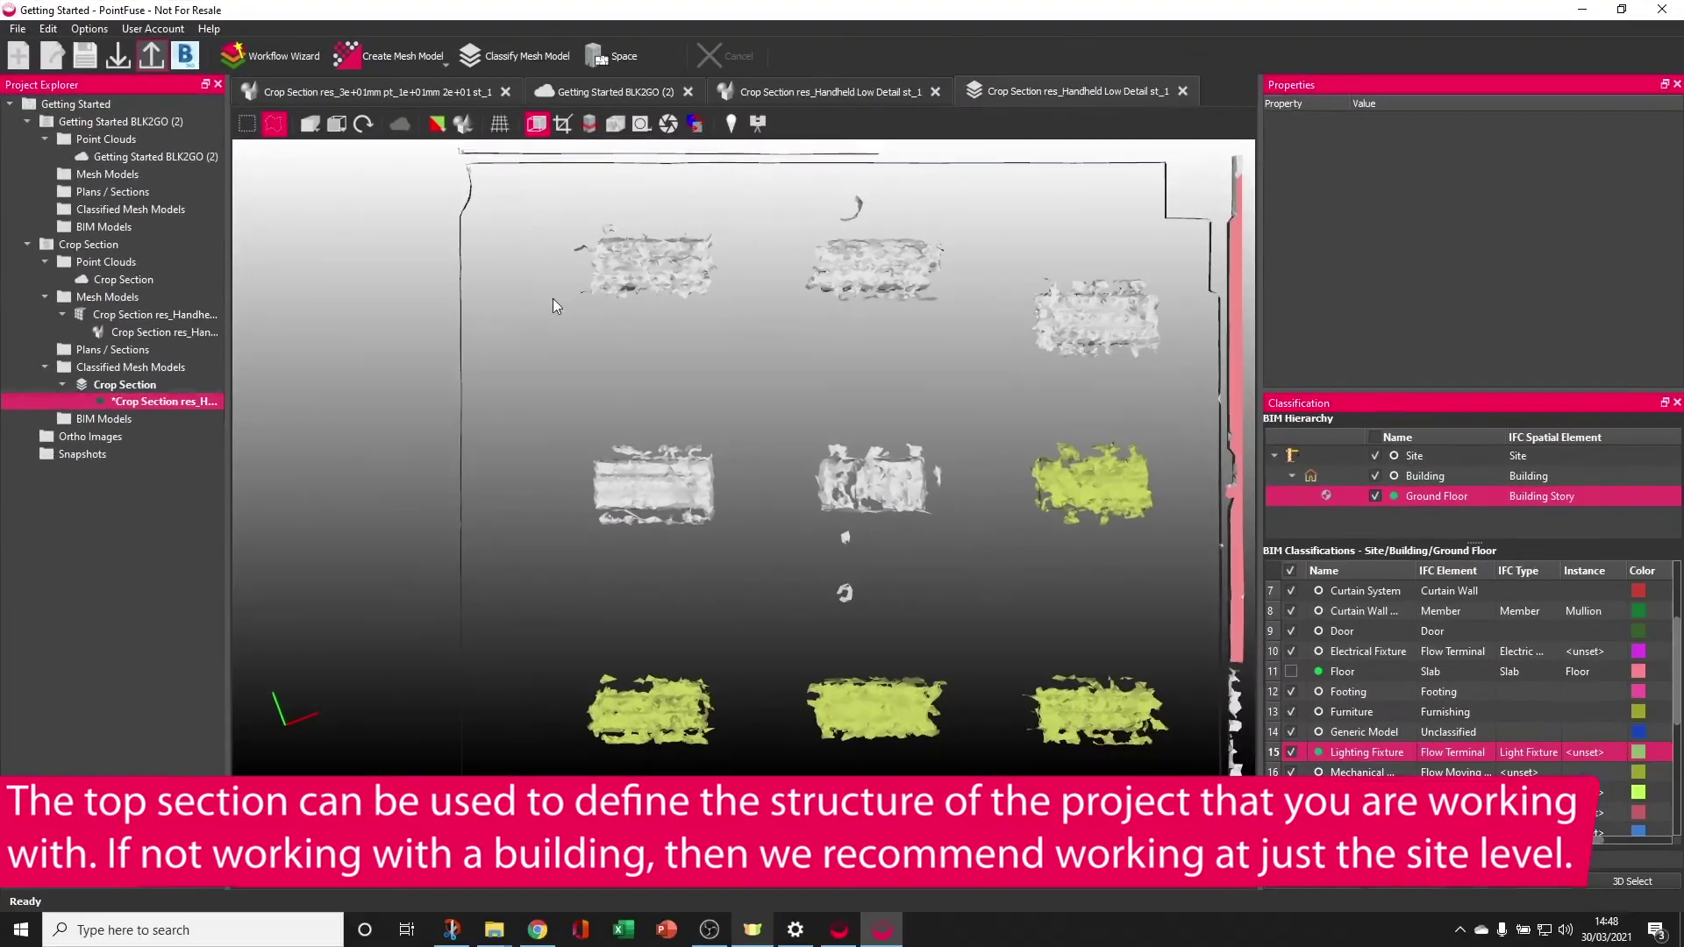
left_click(545, 208, "ctrl")
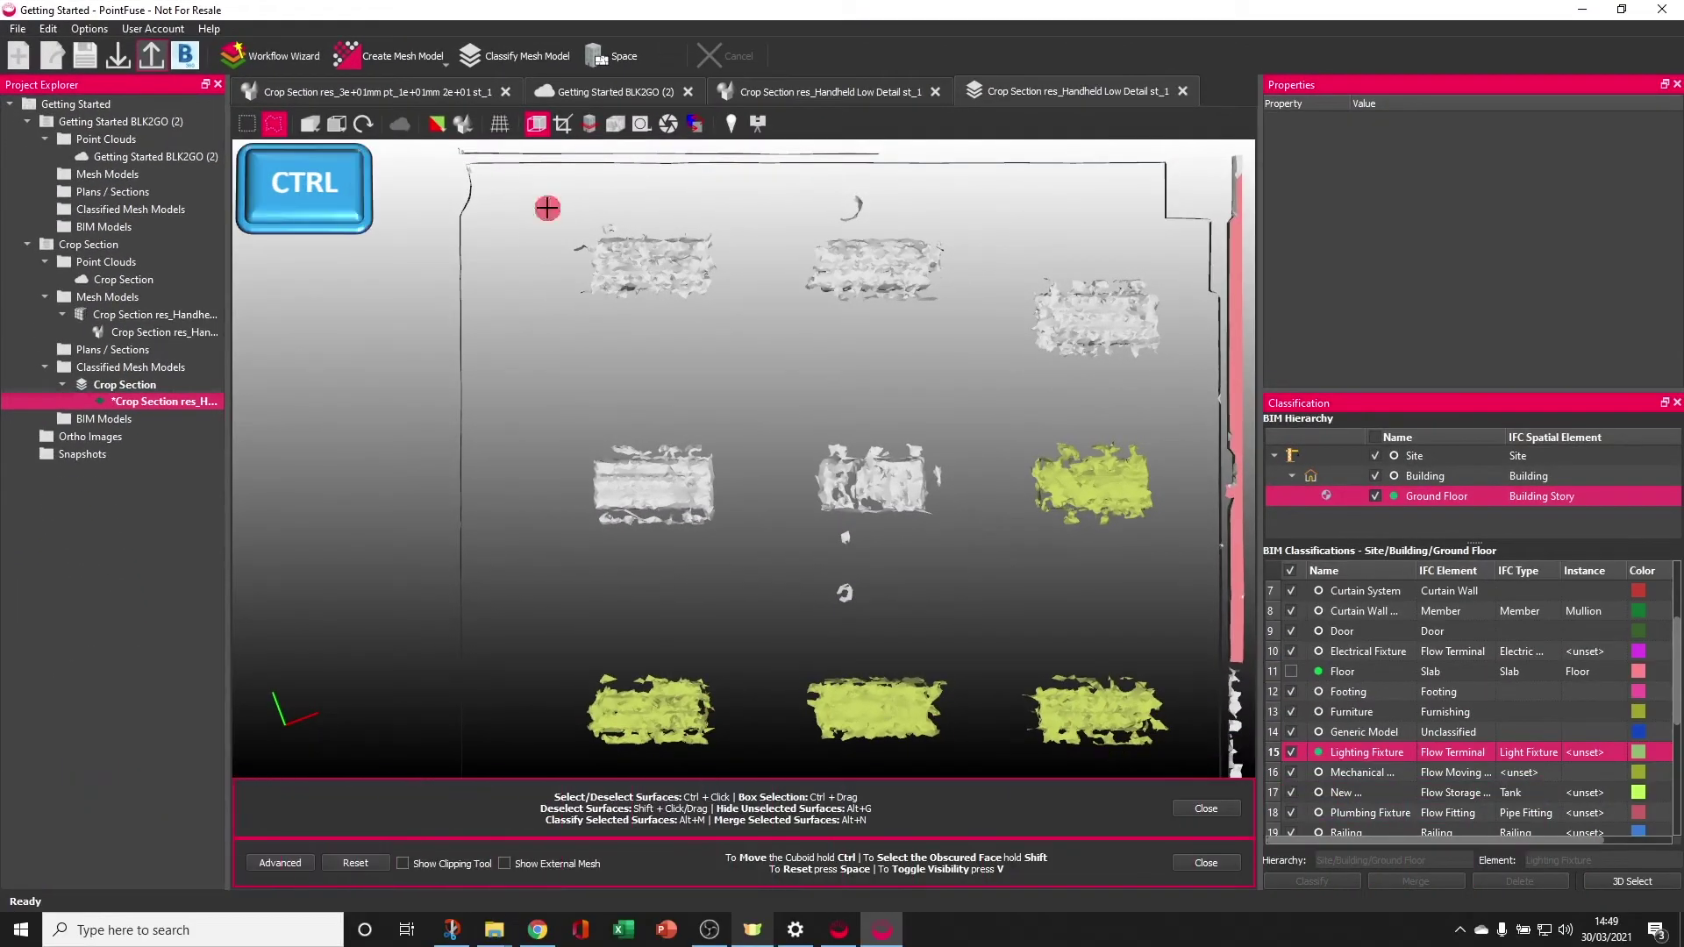
left_click(732, 209, "ctrl")
left_click(801, 232, "ctrl")
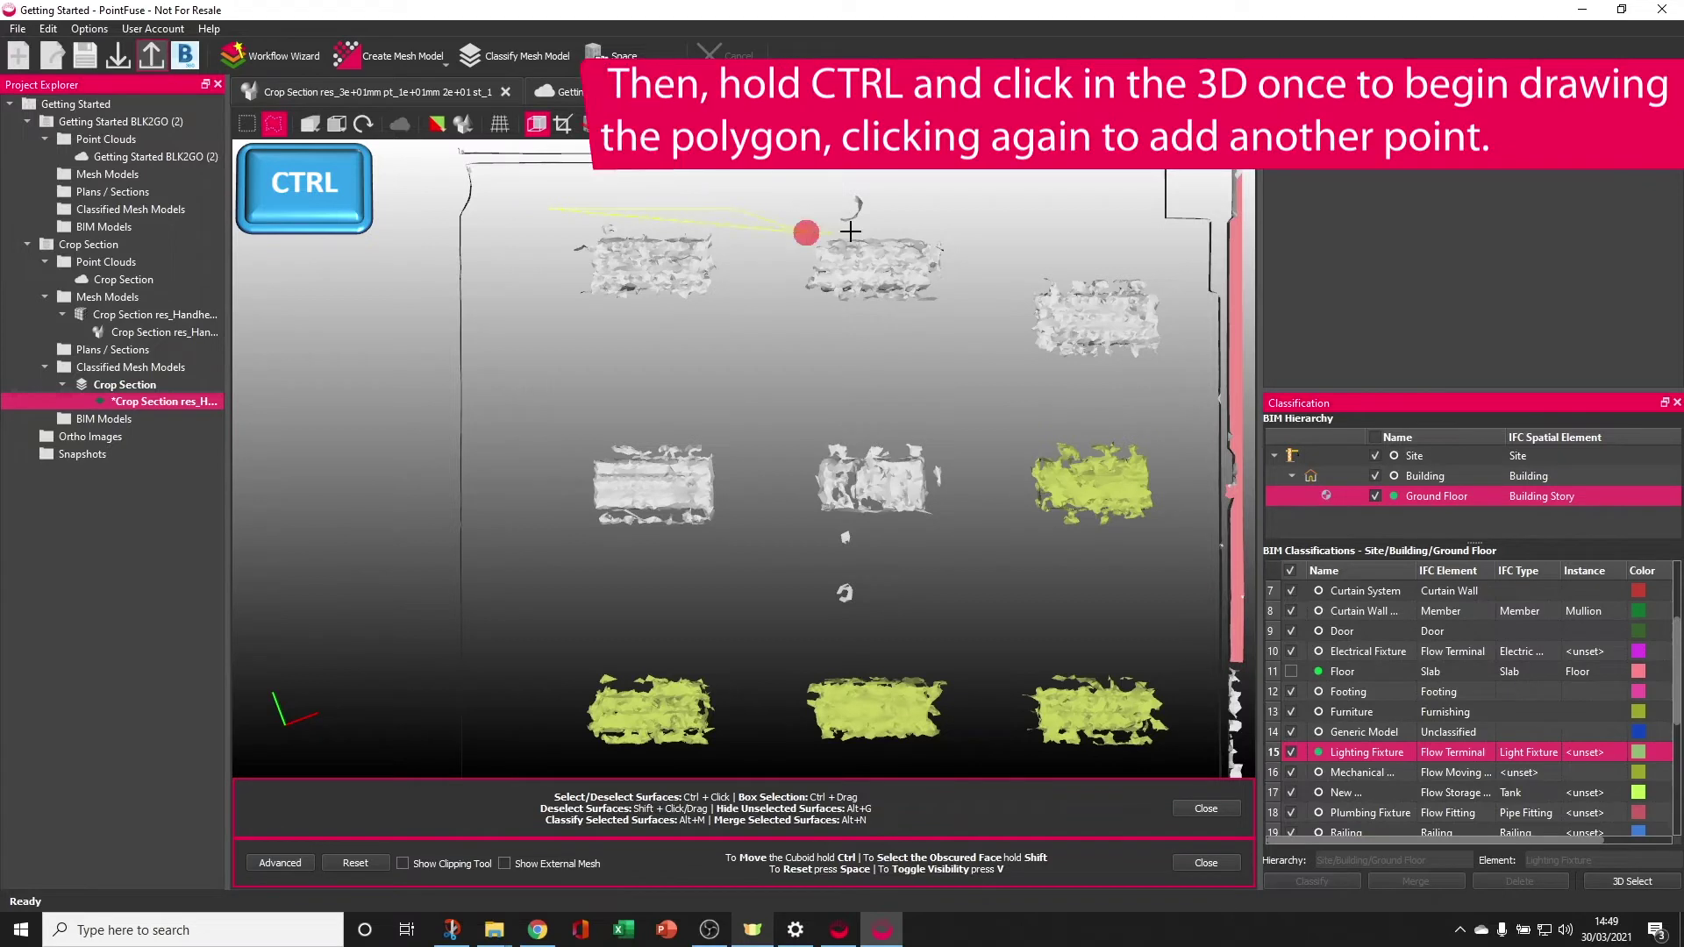
left_click(964, 234, "ctrl")
left_click(1028, 272, "ctrl")
left_click(1173, 378, "ctrl")
left_click(993, 379, "ctrl")
left_click(959, 319, "ctrl")
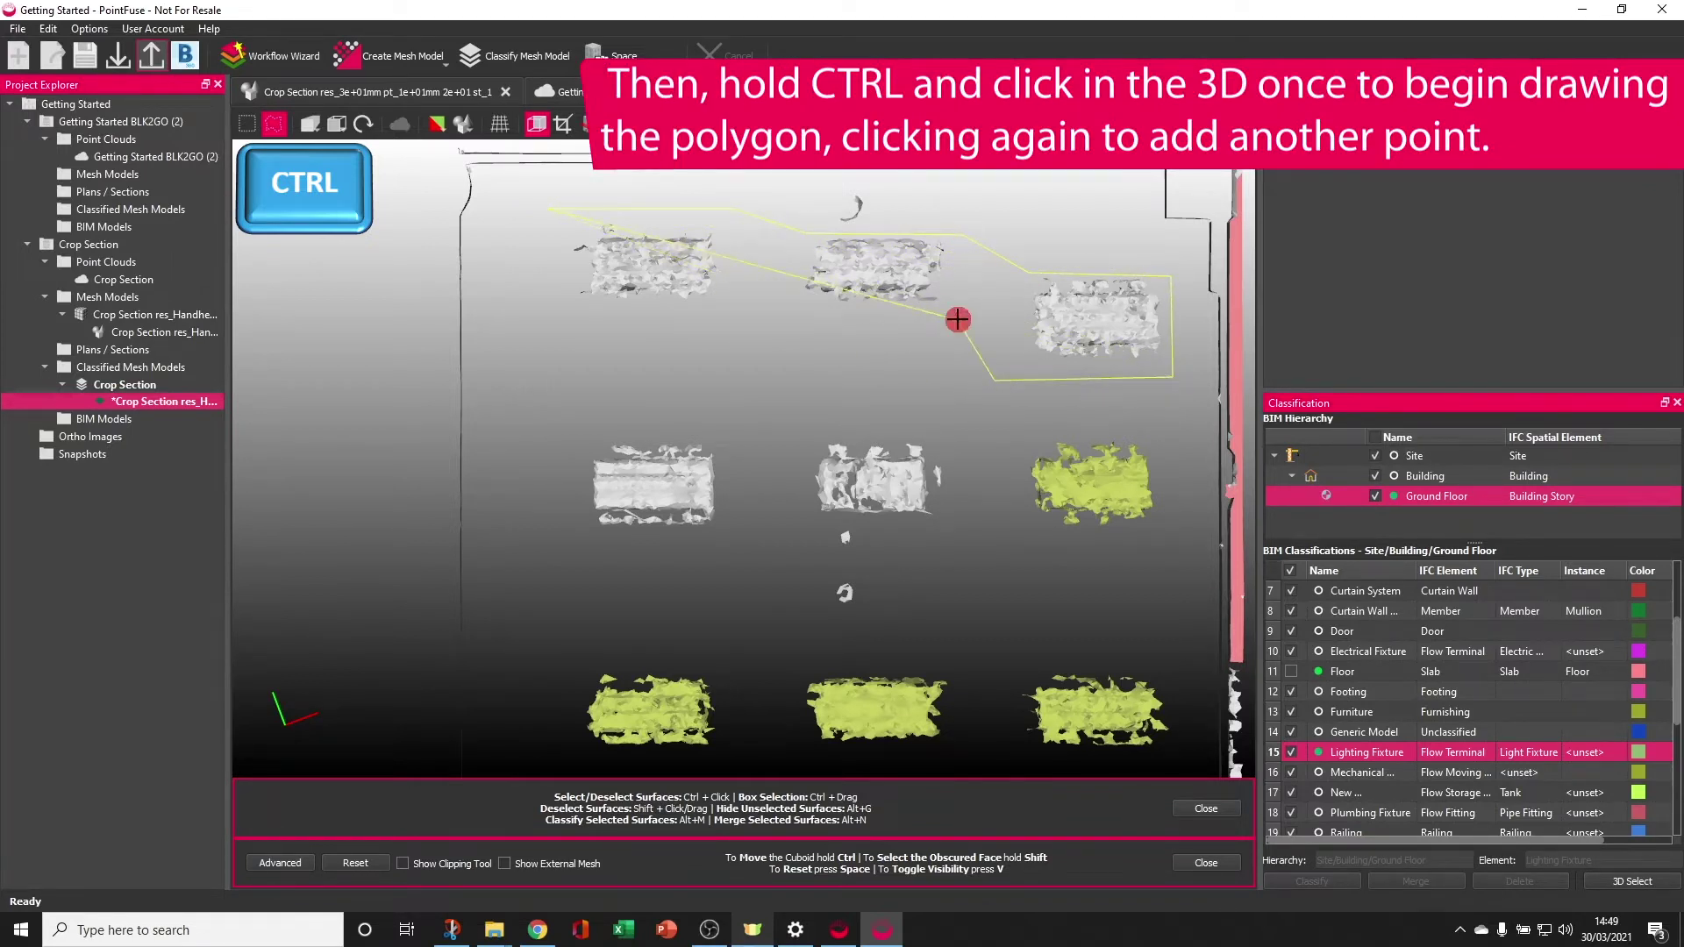
left_click(750, 309, "ctrl")
left_click(550, 309, "ctrl")
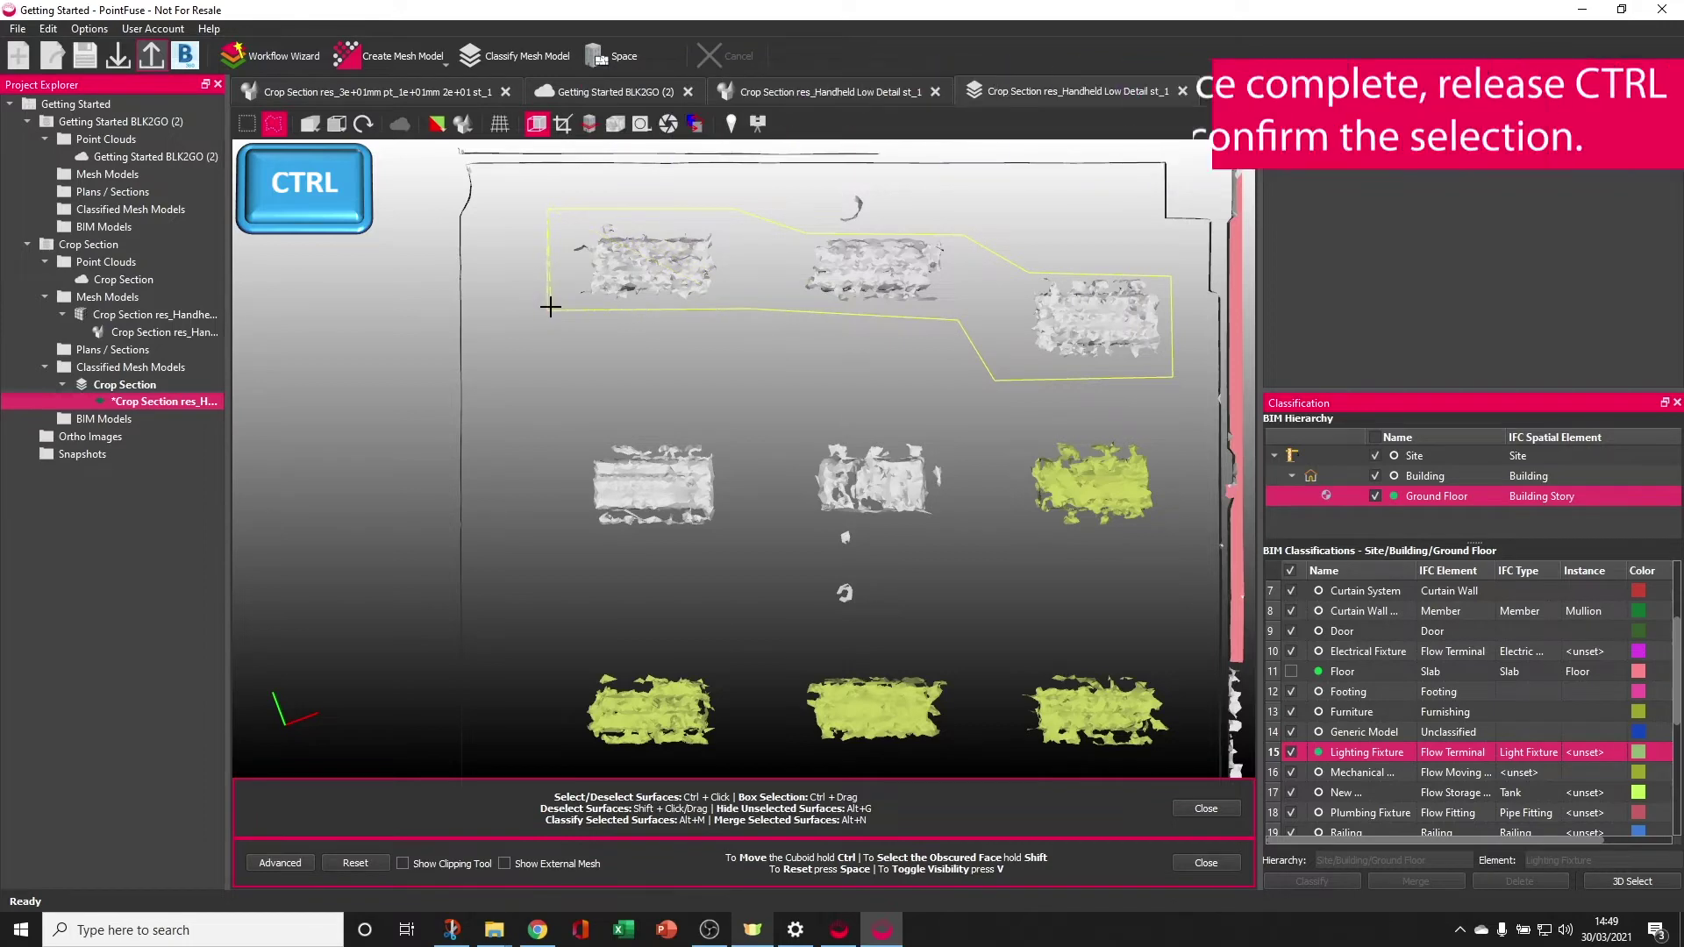
key("ctrl")
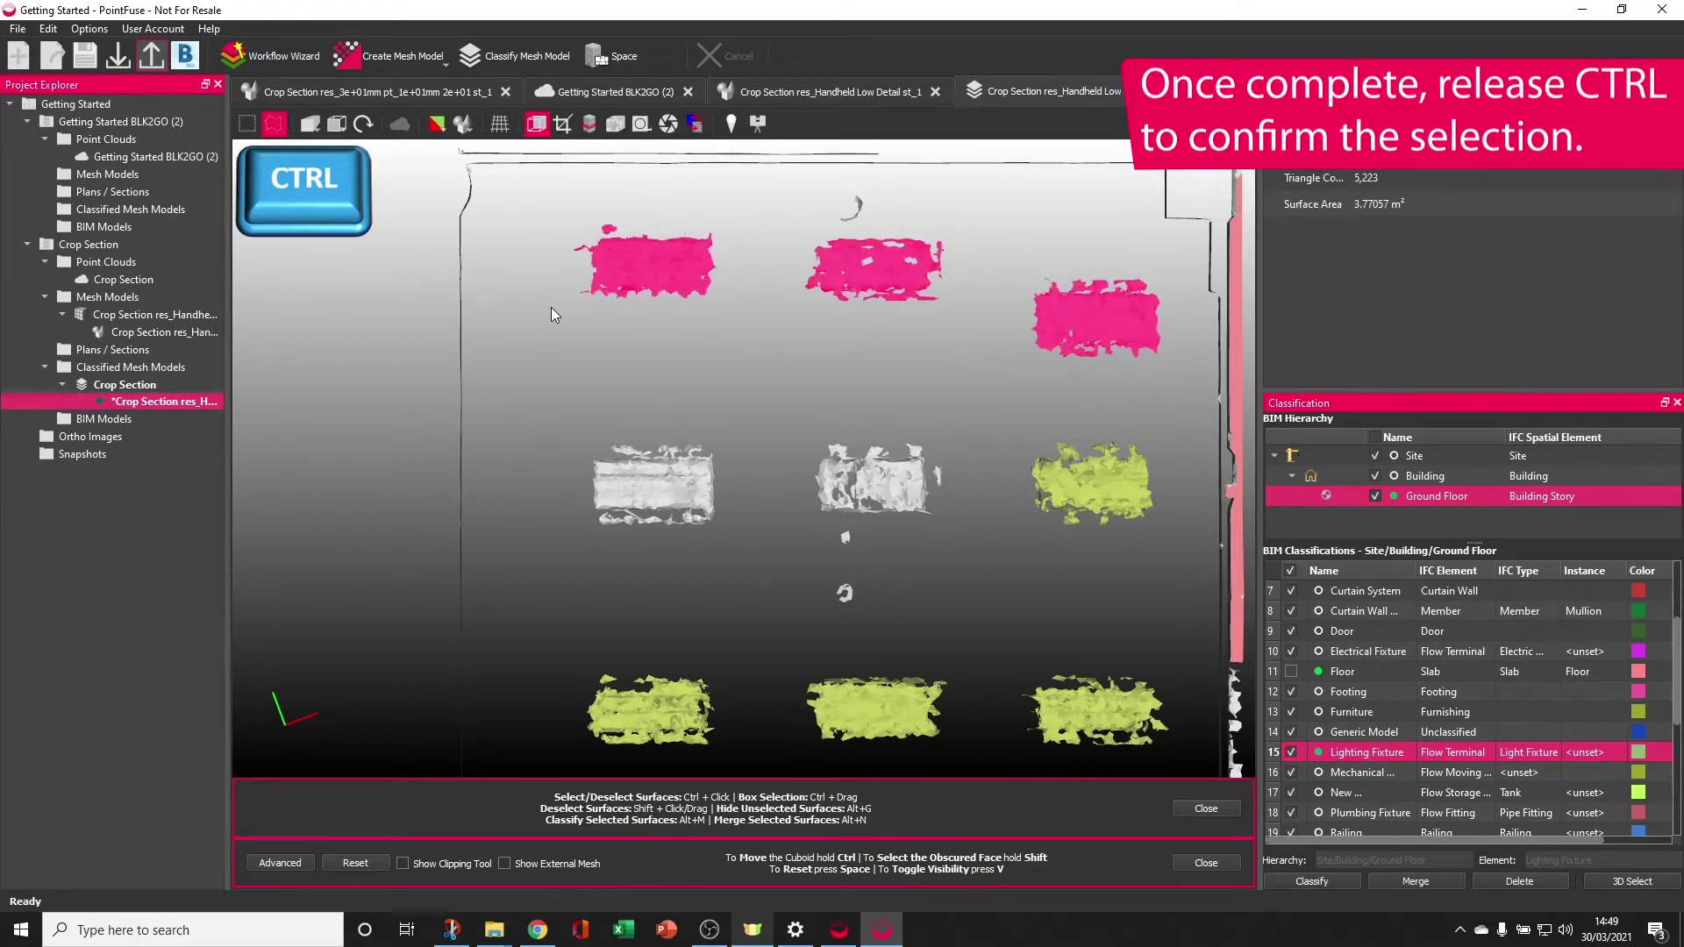
left_click(1313, 882)
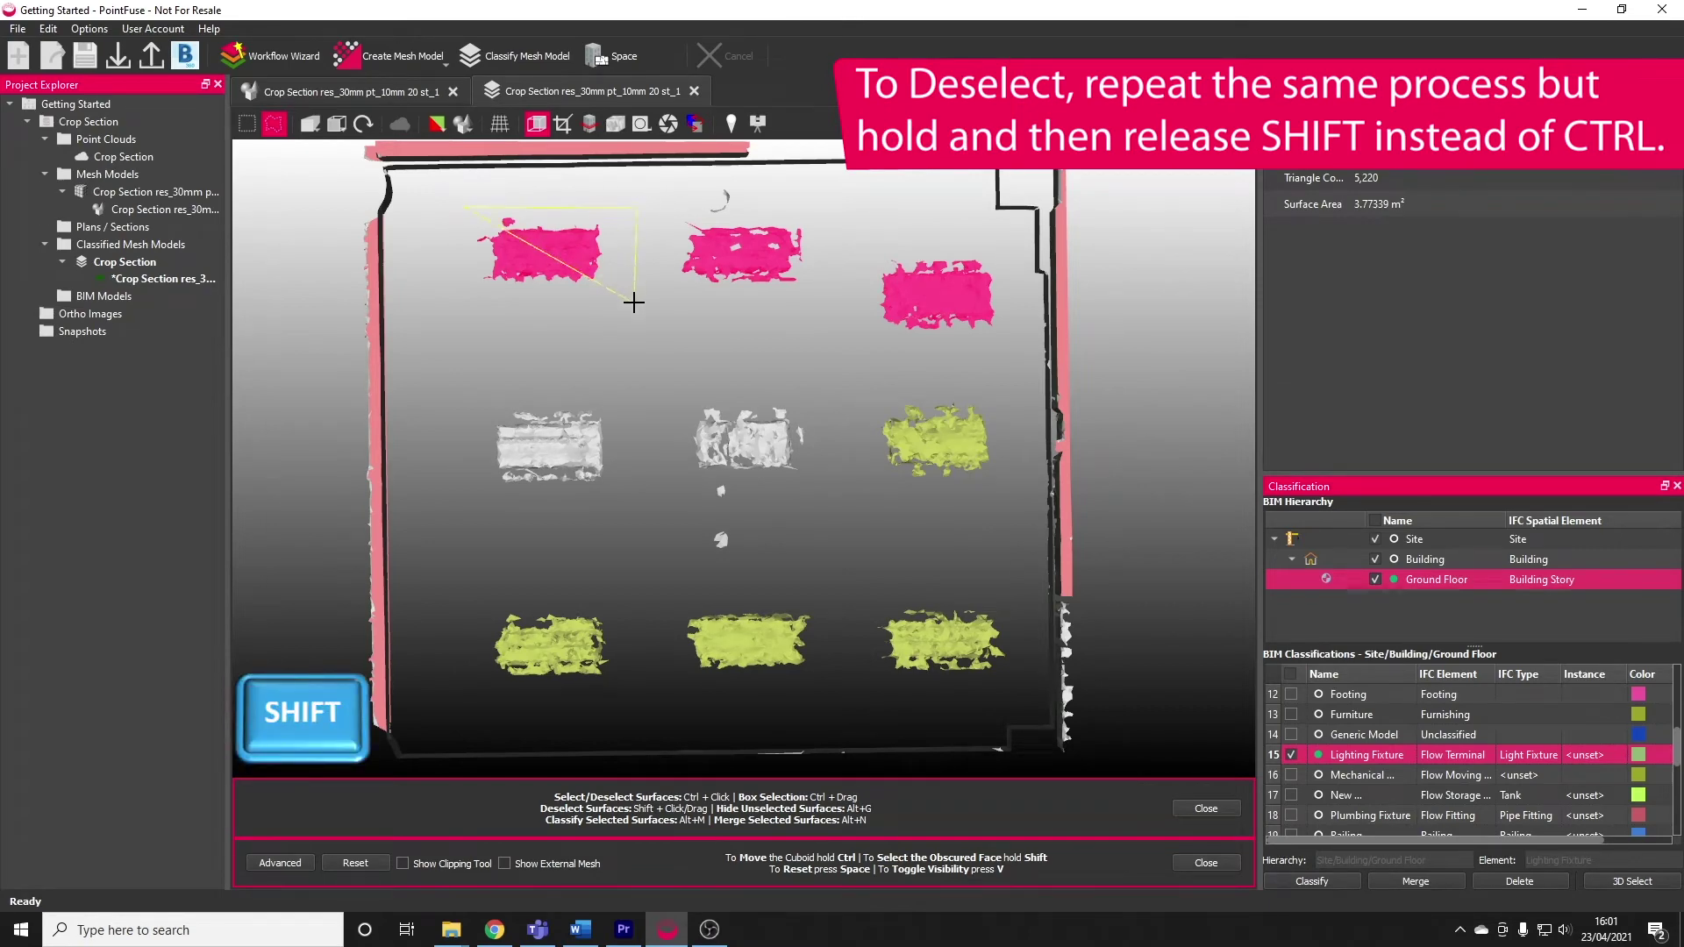
Step: Outline the back-left light with a polygon to deselect it, and switch back to rectangle selection
left_click(489, 342, "shift")
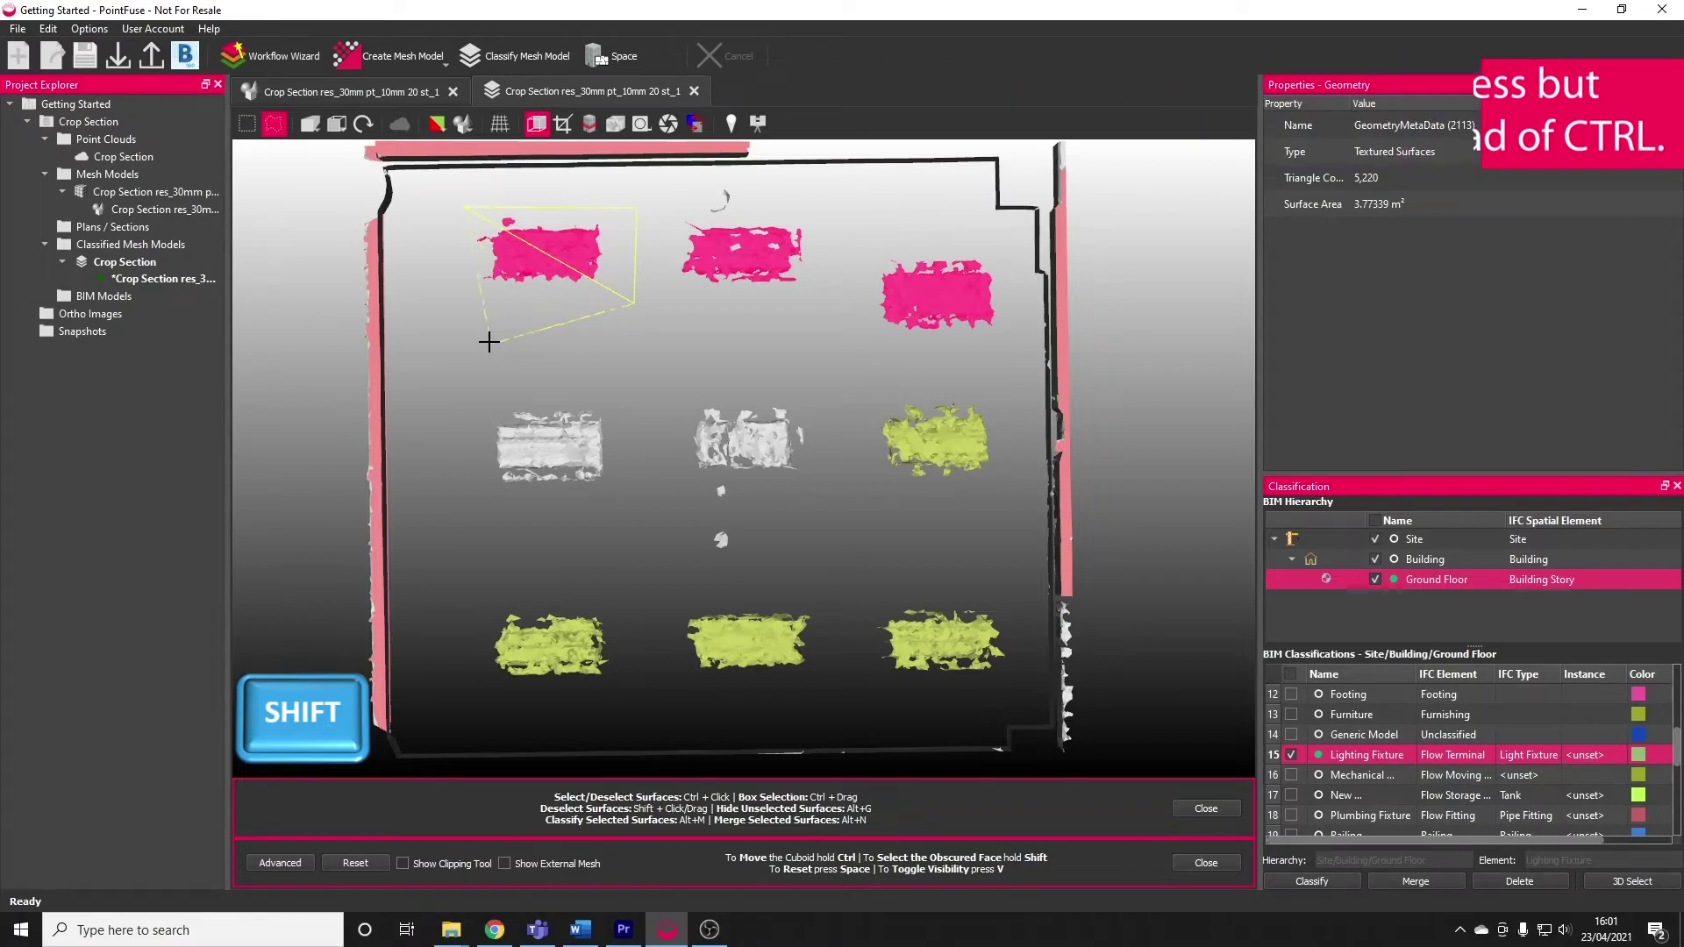
left_click(430, 218, "shift")
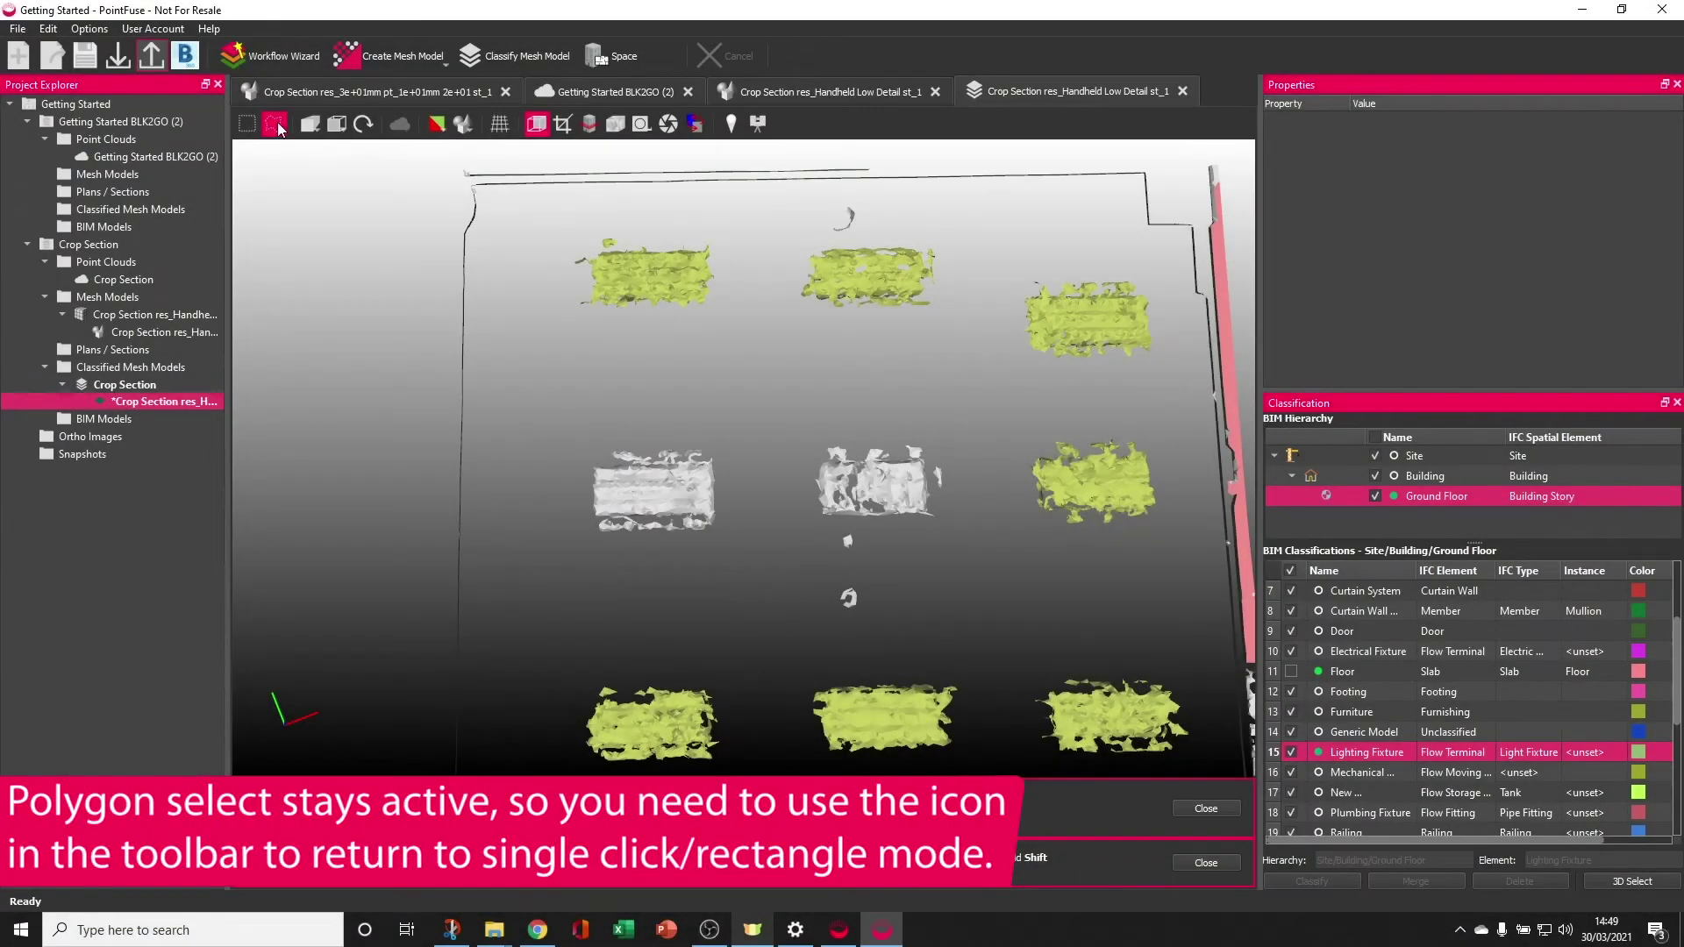
left_click(248, 125)
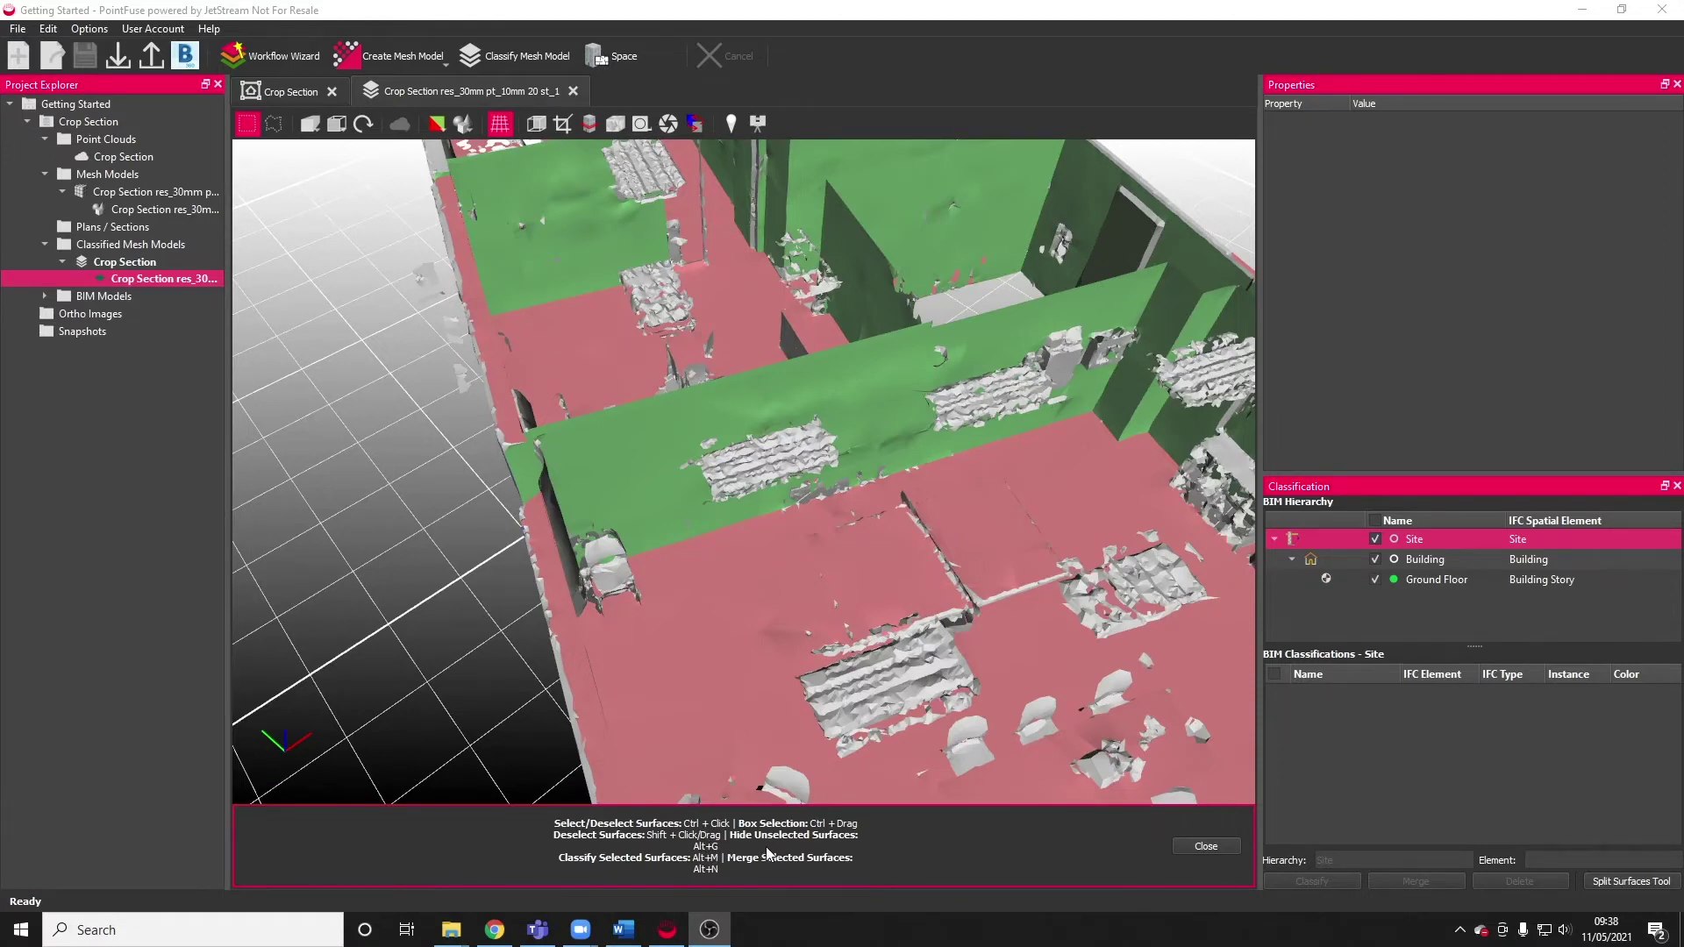
Step: Select the first ceiling light along the dividing wall with a selection rectangle and show only the selected geometries
scroll(768, 614, "down", 3)
left_click_drag(772, 556, 733, 635)
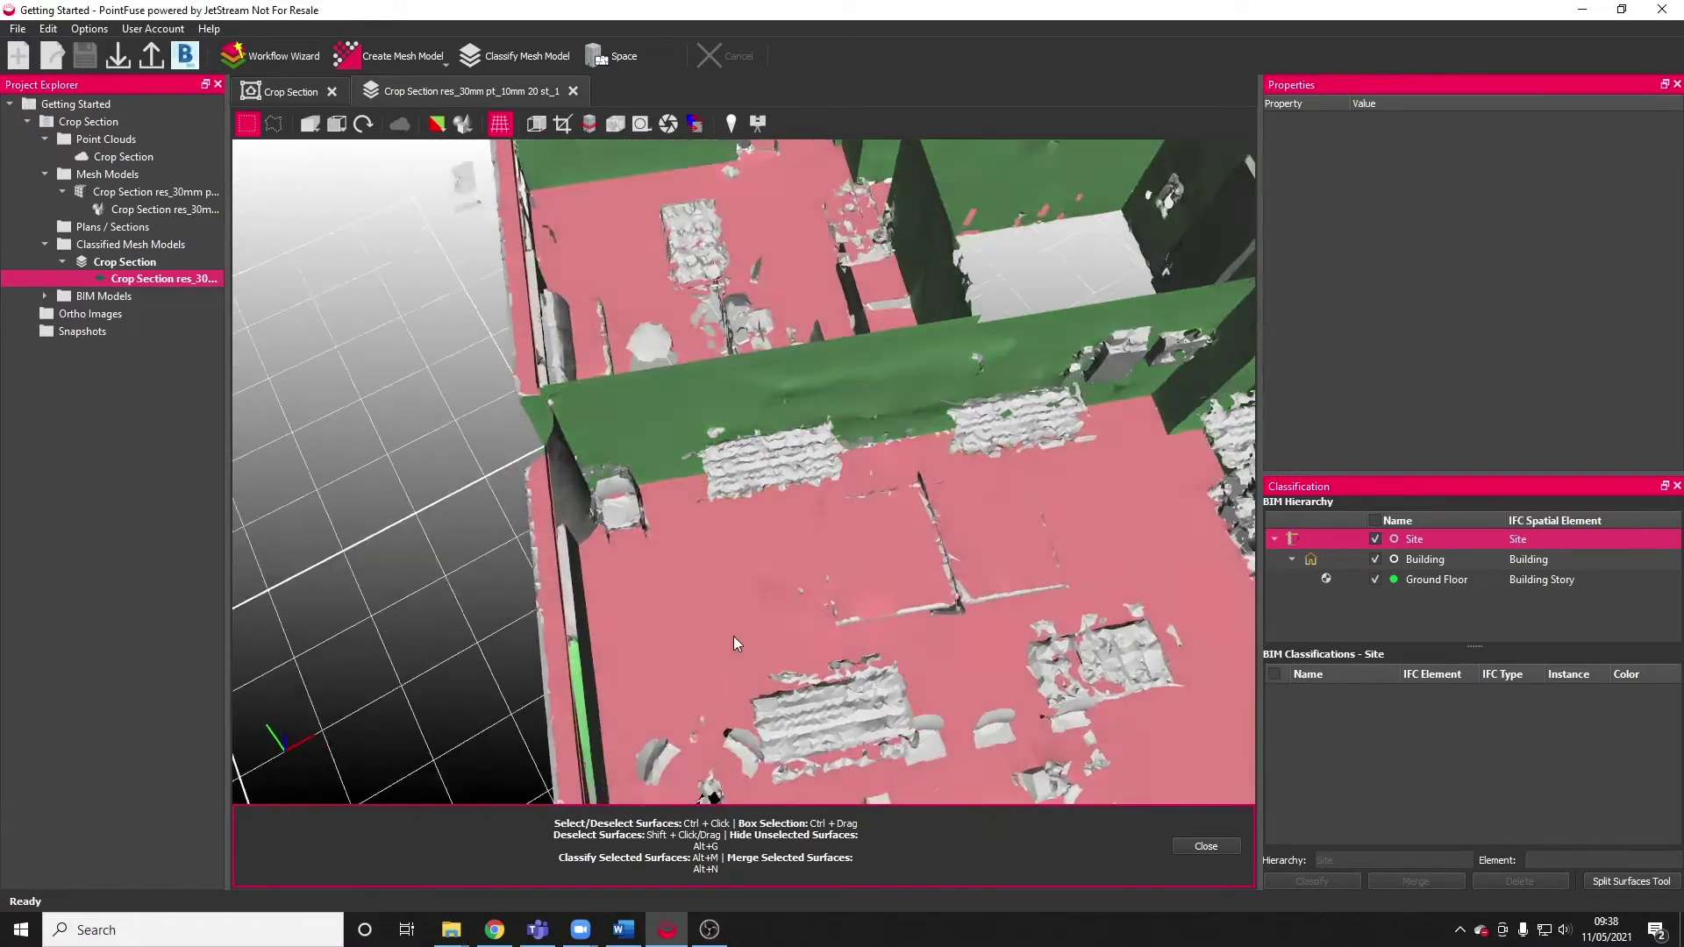
scroll(697, 703, "up", 5)
left_click(787, 491, "ctrl")
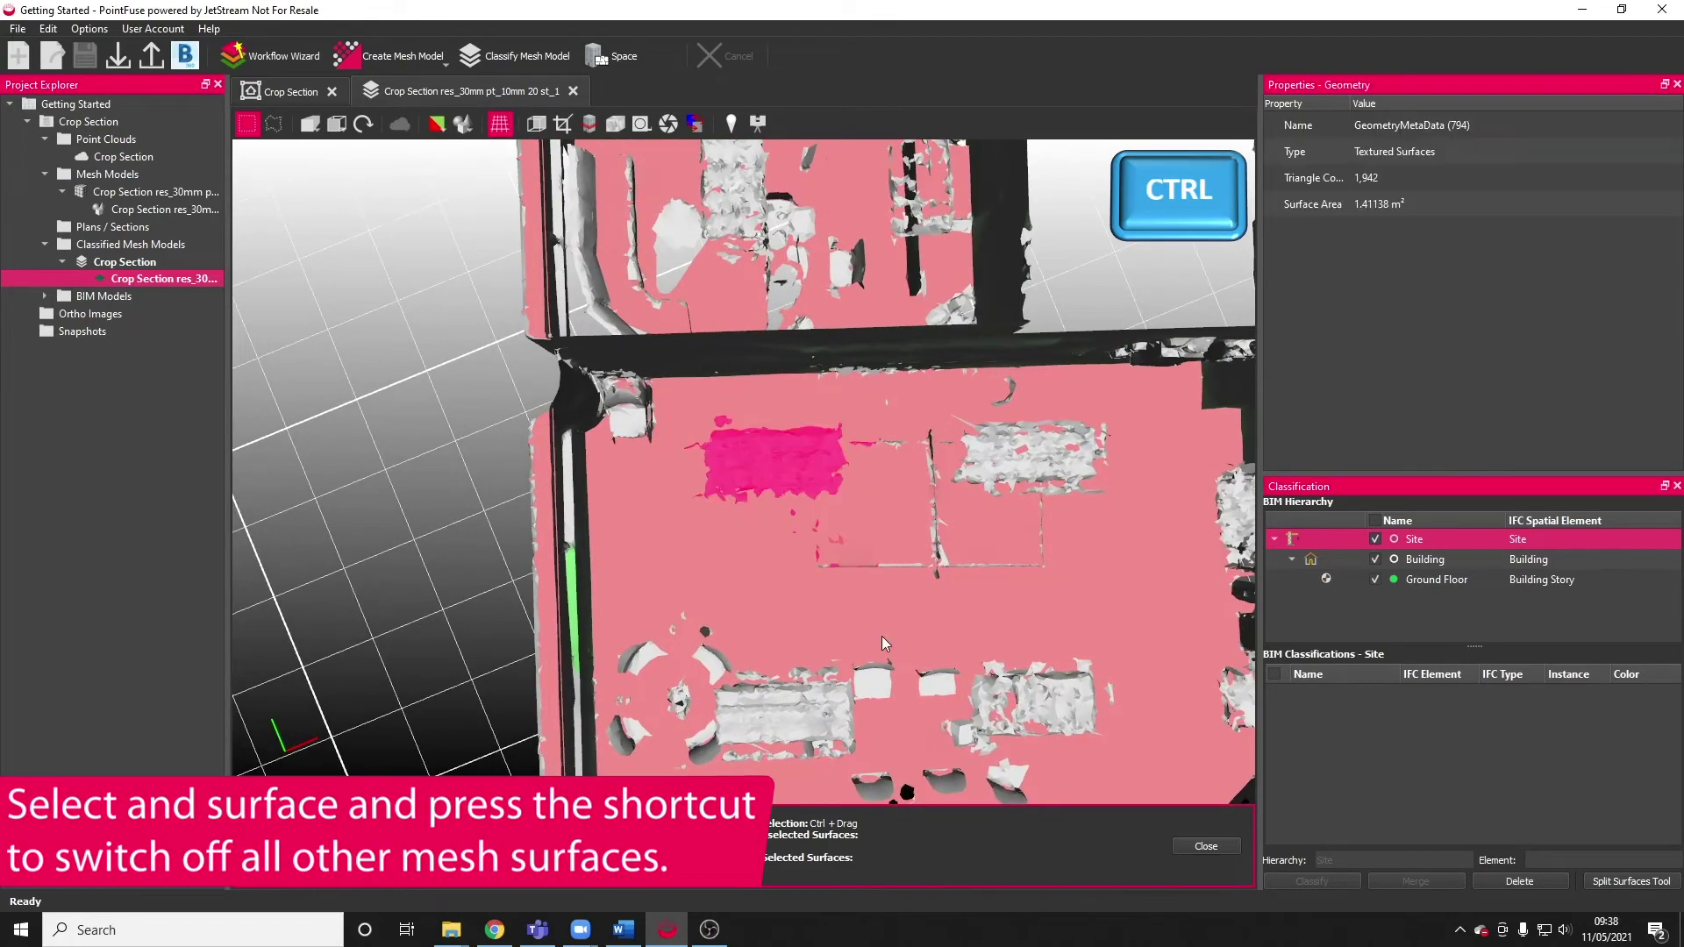
left_click_drag(877, 635, 823, 603)
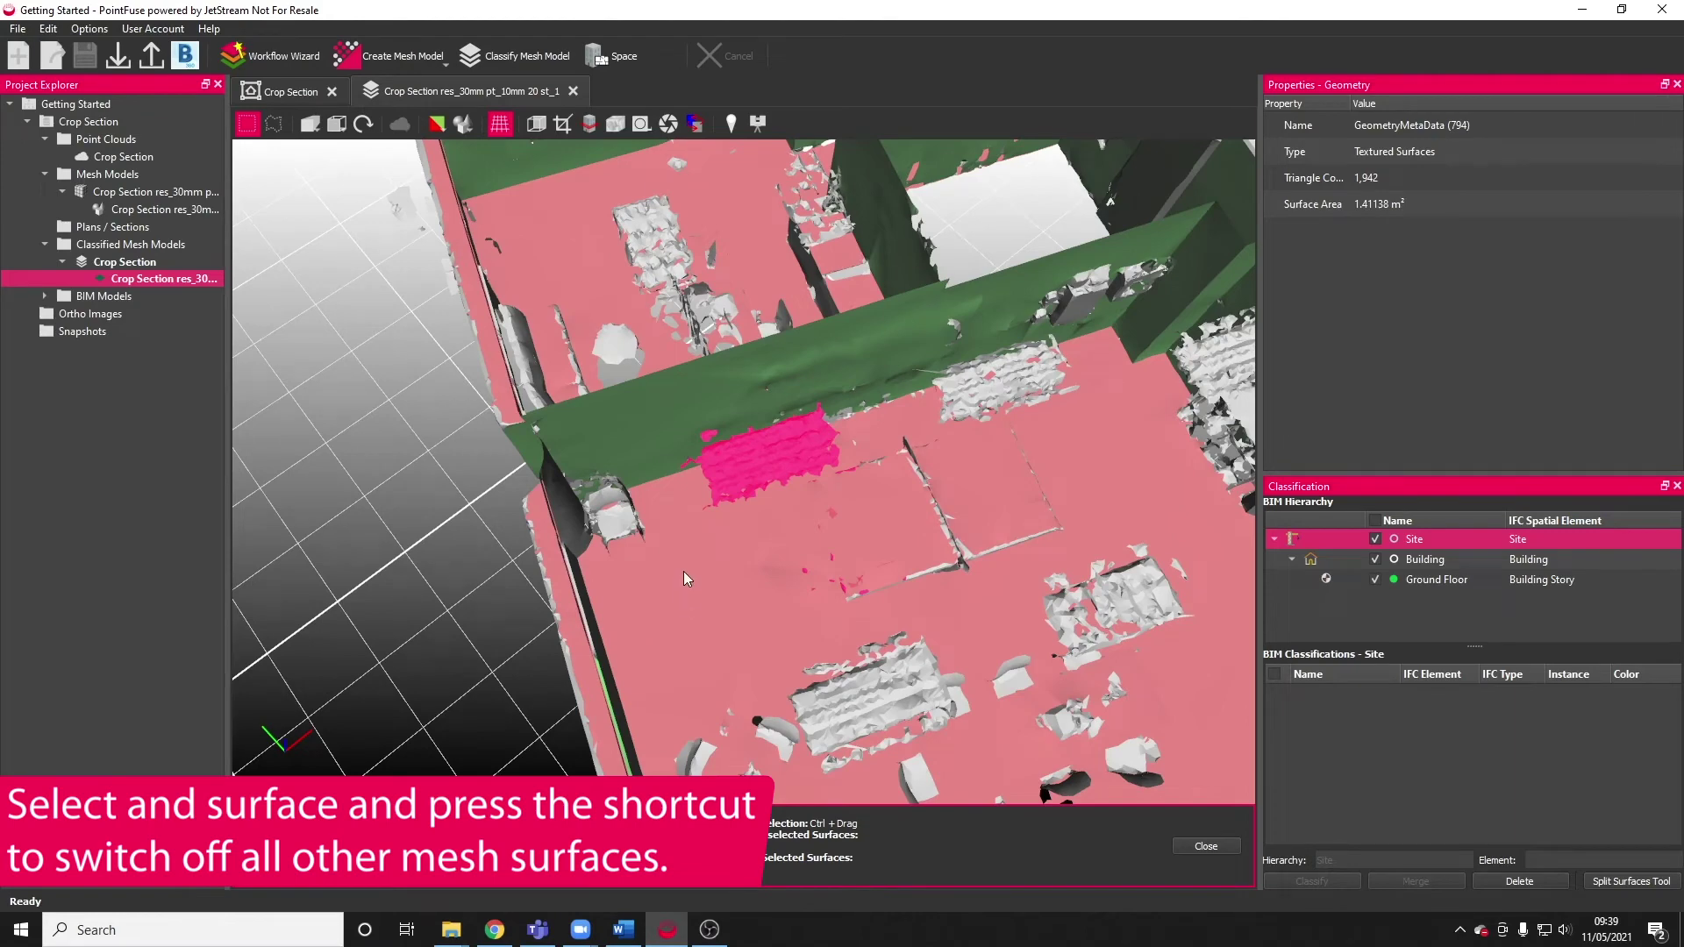
key("alt+g")
right_click(783, 544)
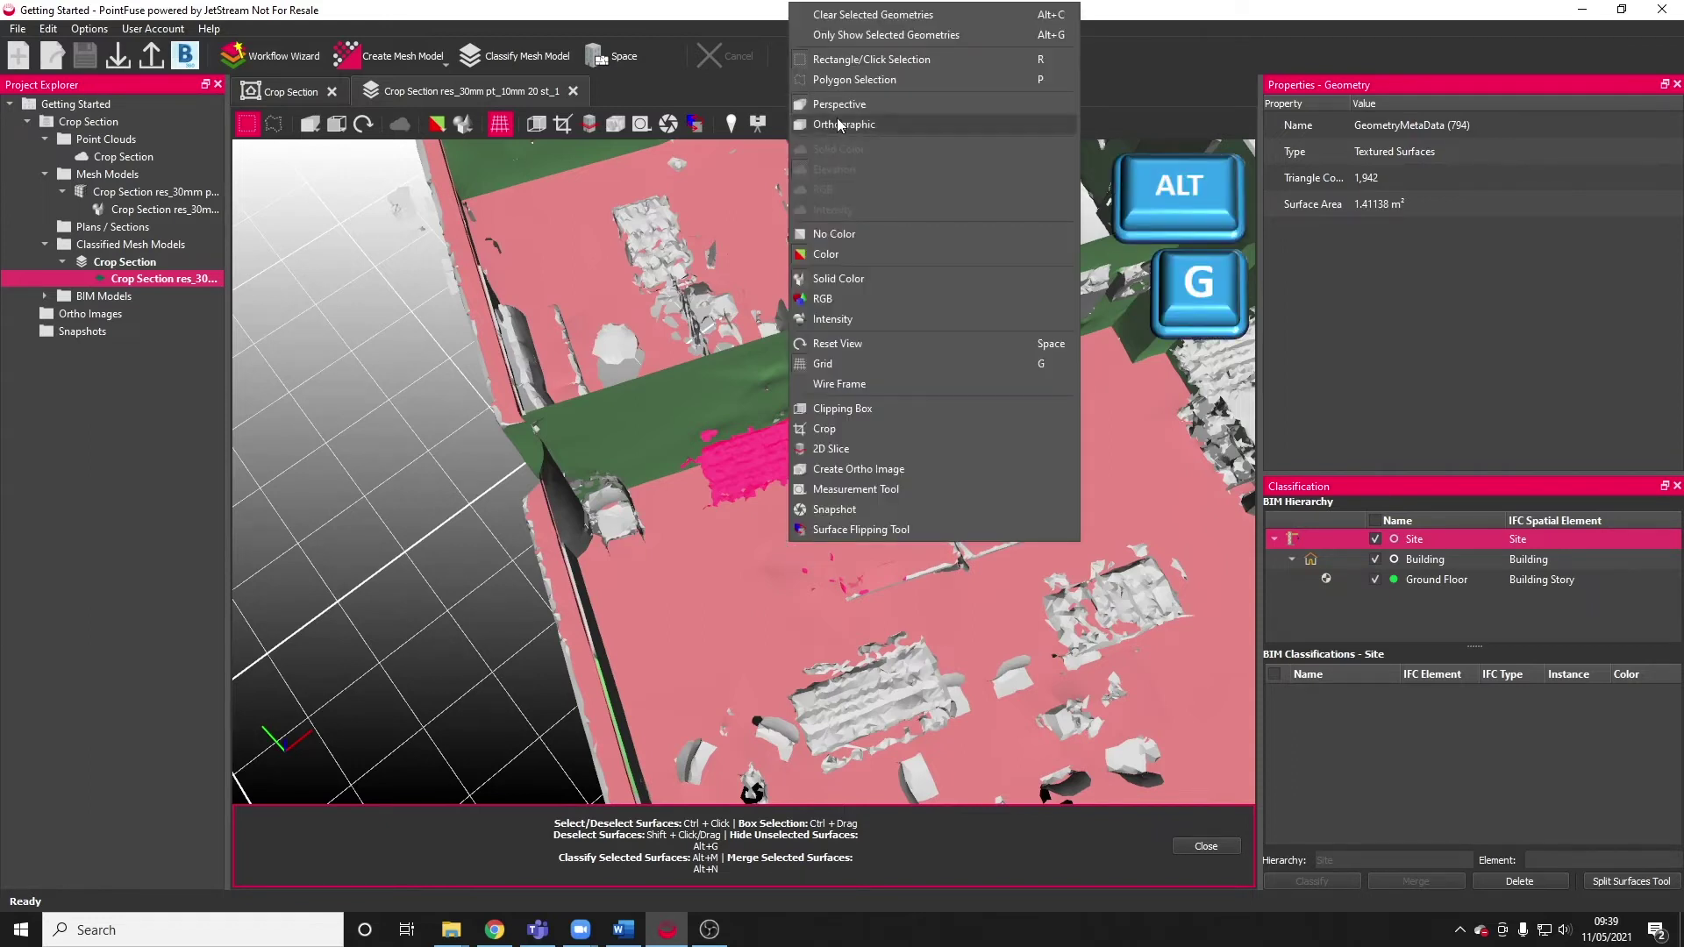
left_click(891, 36)
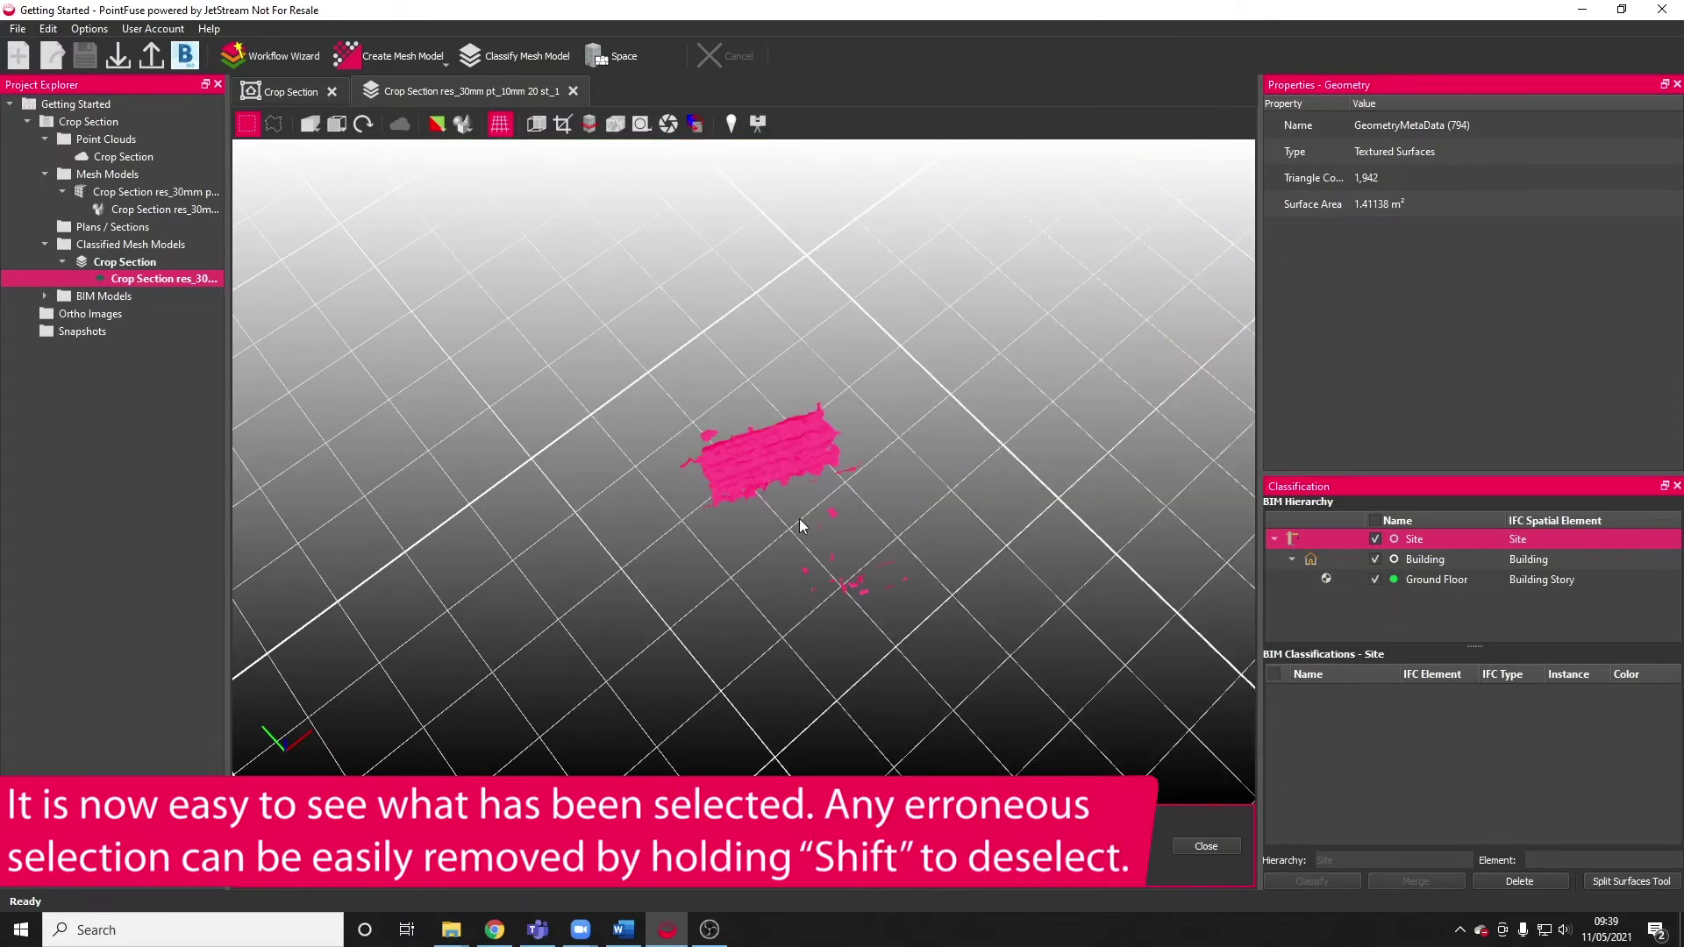
Step: Hide the grid and deselect the stray floor-level fragments below the isolated light with a selection rectangle
key("g")
left_click_drag(786, 520, 959, 372)
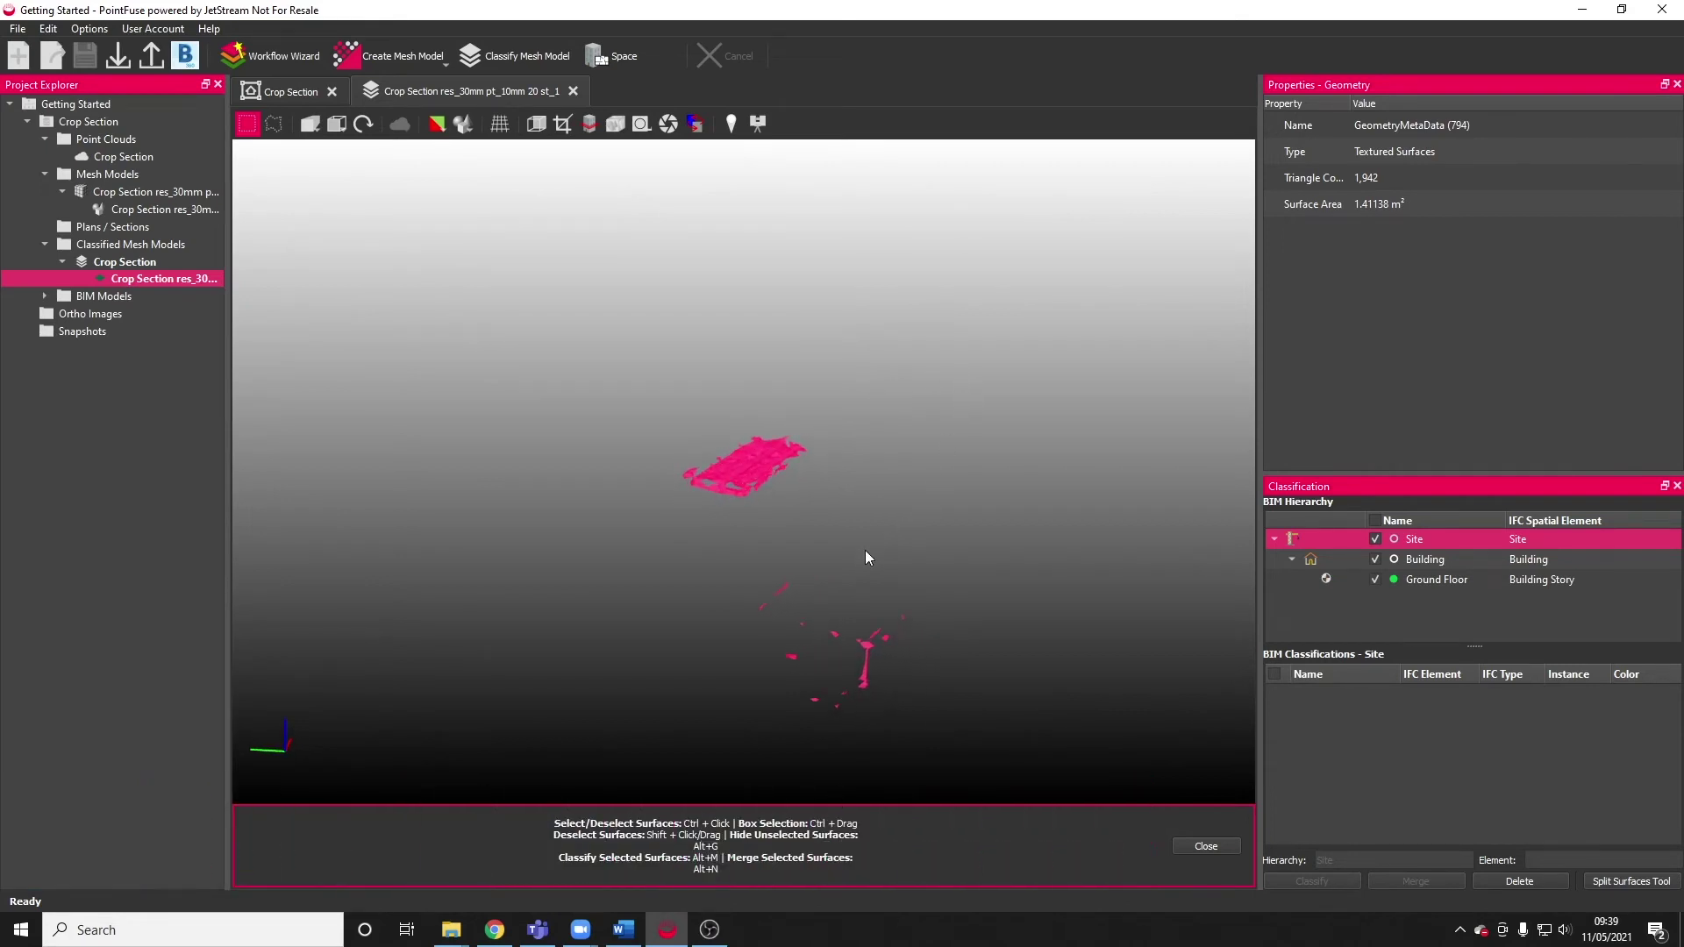
left_click_drag(758, 597, 701, 430)
left_click_drag(739, 592, 733, 573)
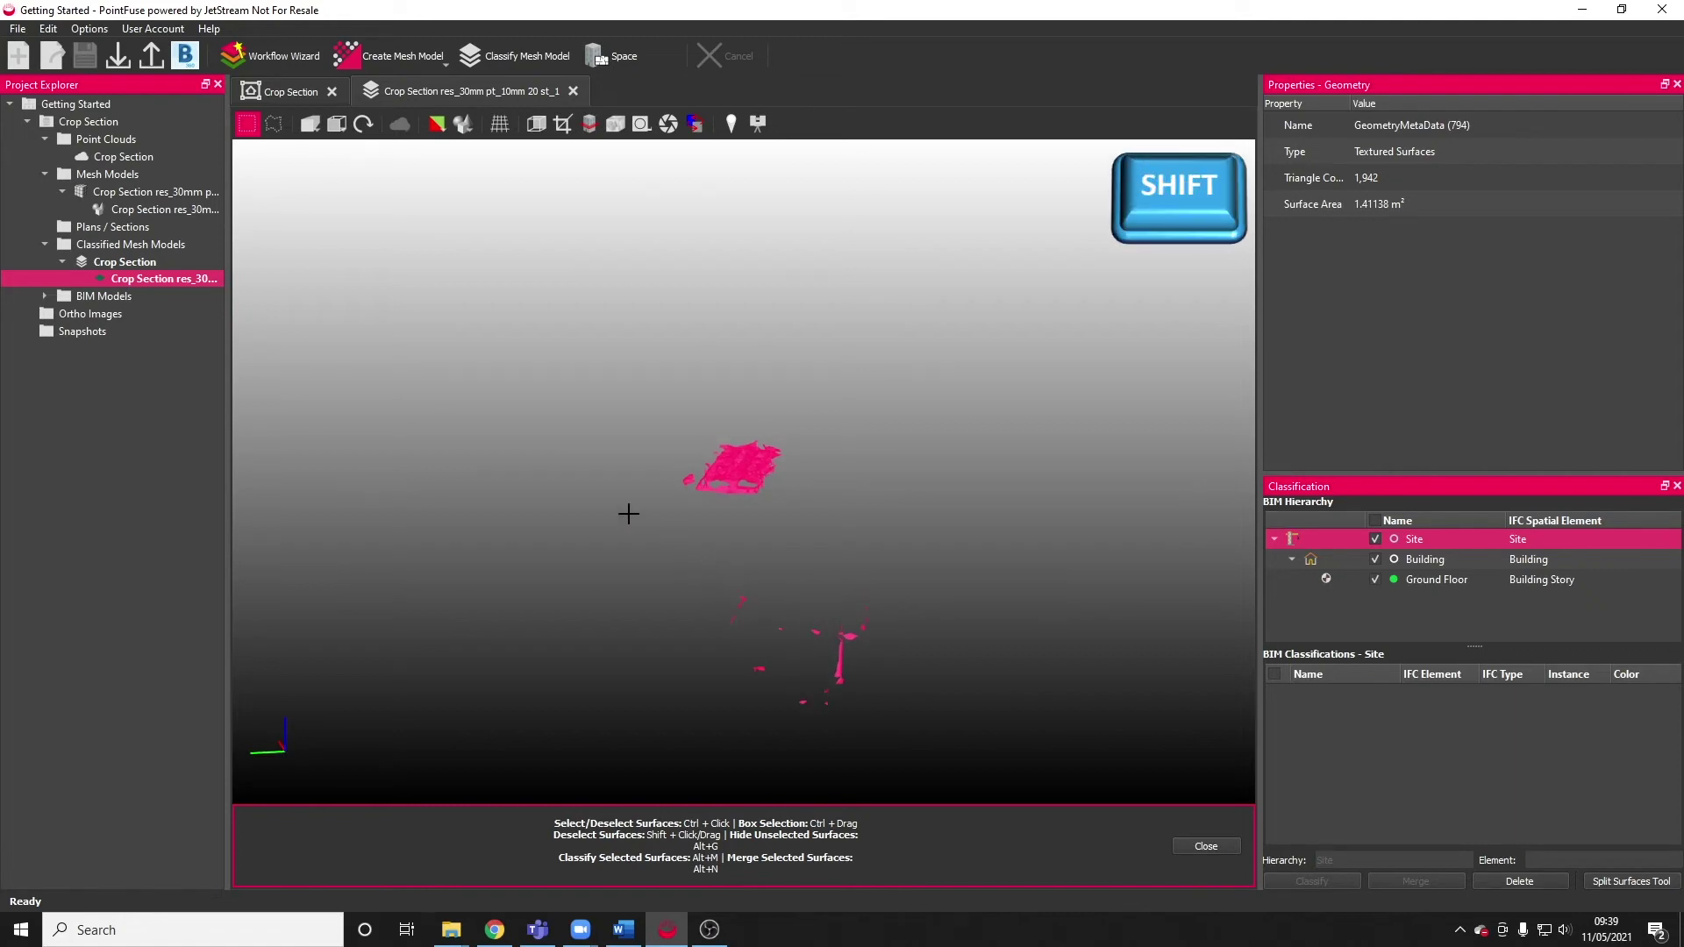
left_click_drag(632, 516, 1015, 761, "shift")
Step: Classify the isolated light's fragments as Lighting Fixture under the Ground Floor building story
left_click_drag(748, 584, 550, 542)
left_click(1444, 578)
scroll(1395, 816, "down", 4)
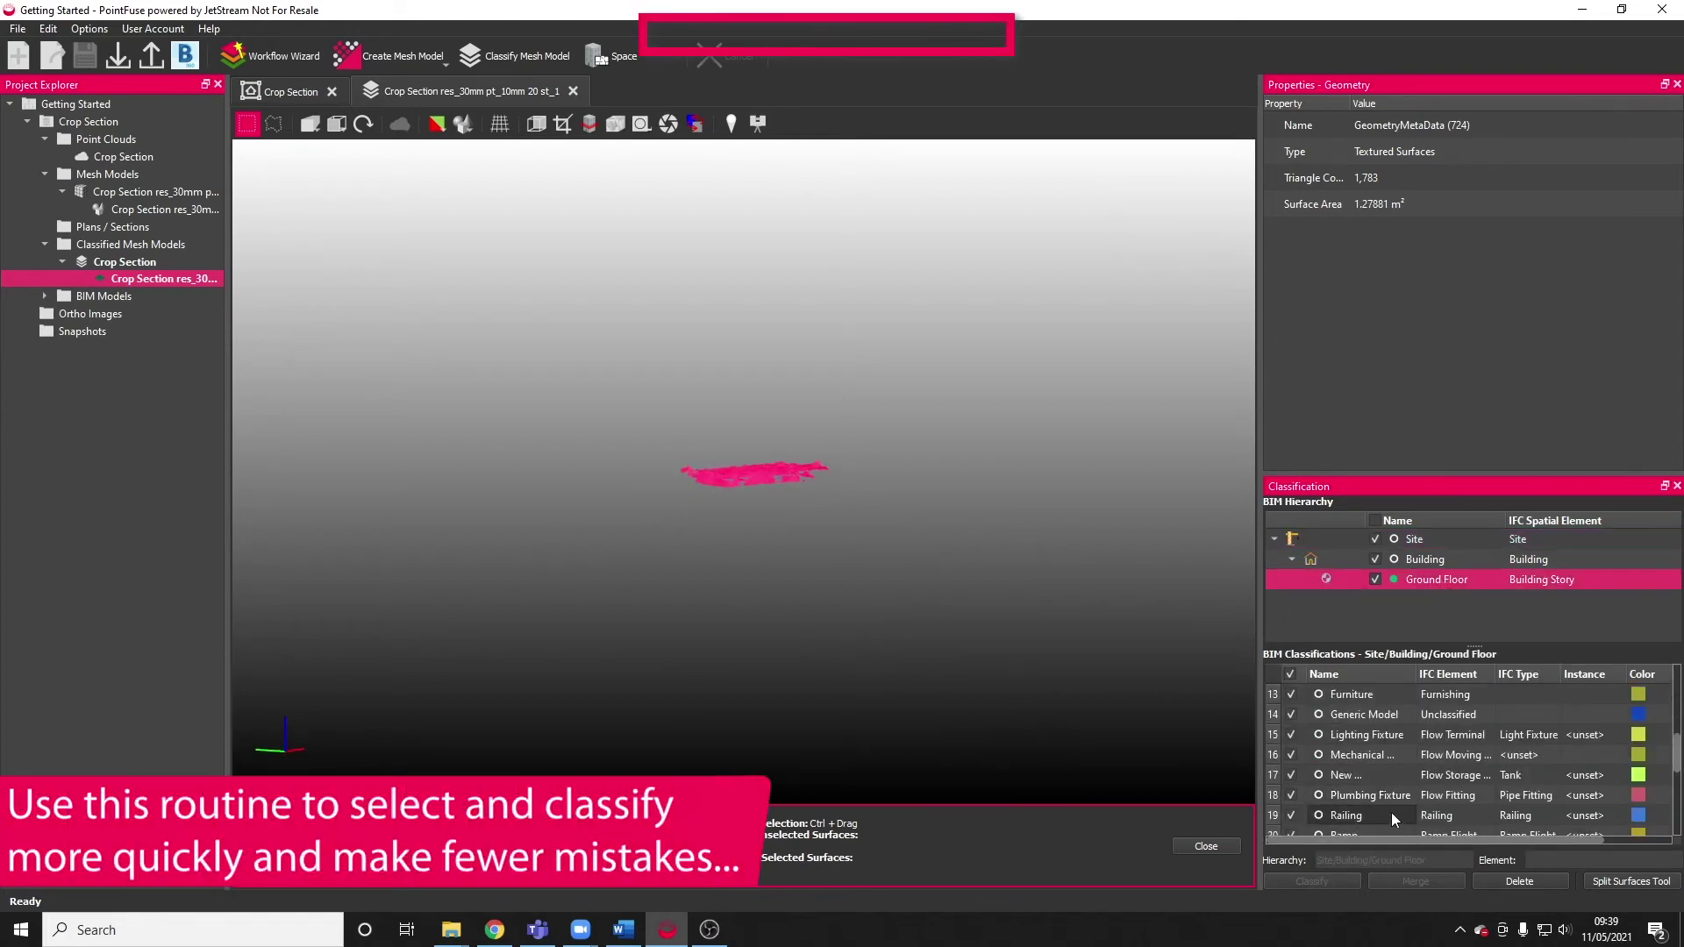
left_click(1365, 735)
left_click(1314, 881)
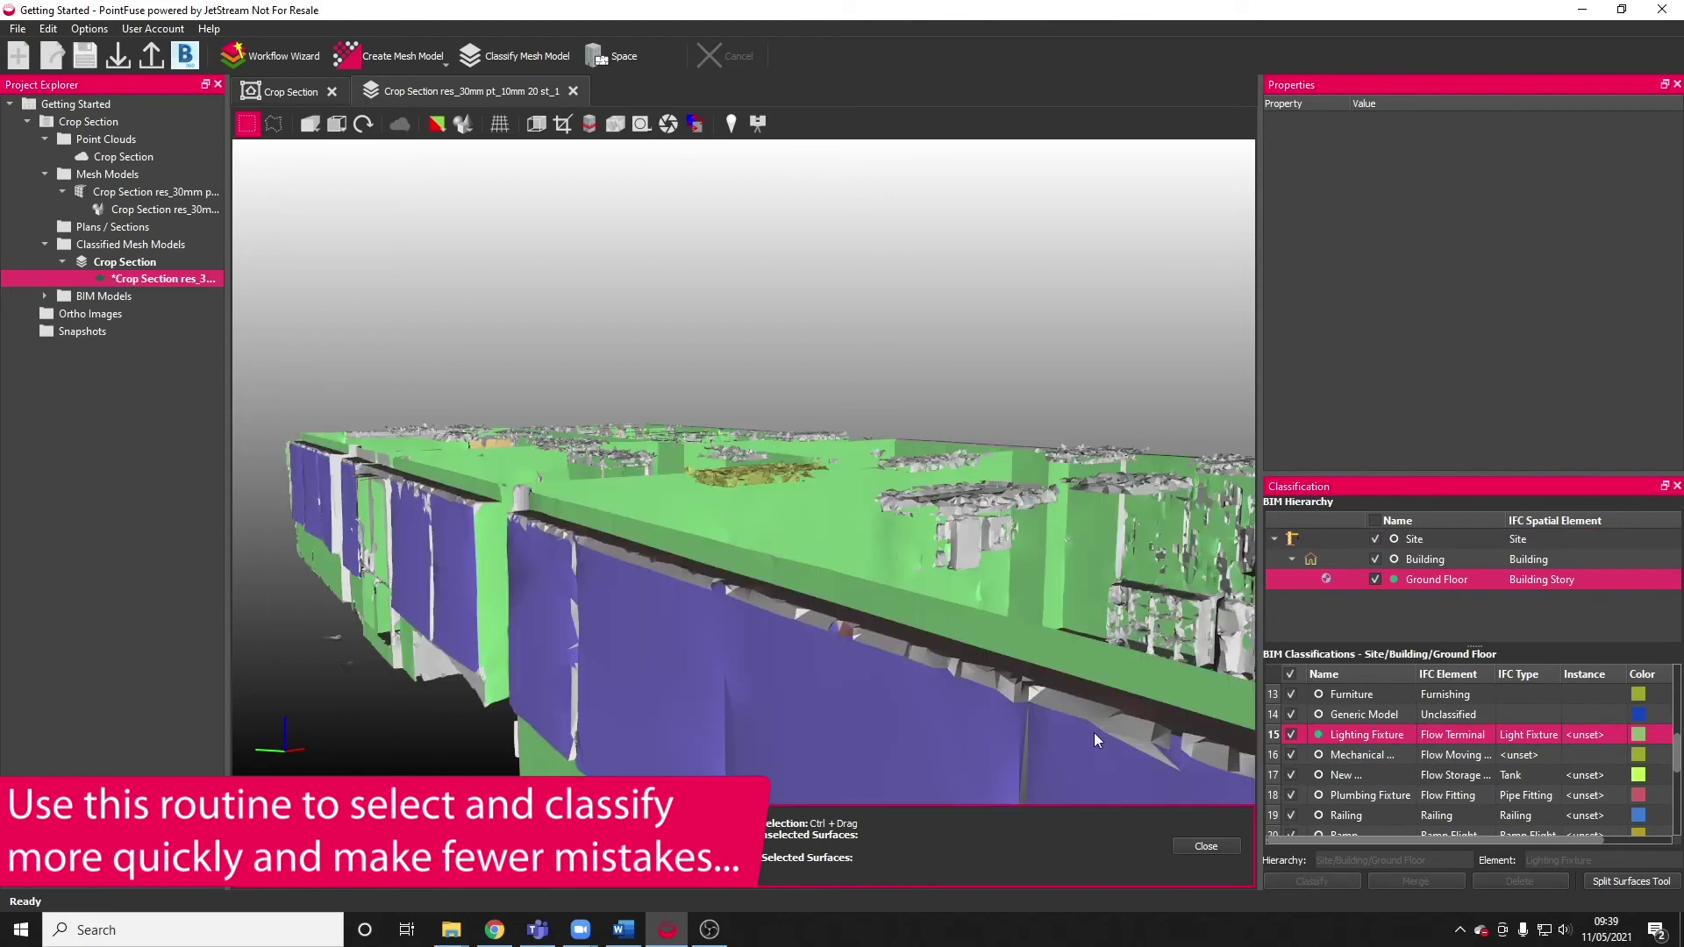
Step: Select the middle ceiling light along the dividing wall with a selection rectangle and isolate the selected geometries
left_click_drag(1094, 733, 876, 555)
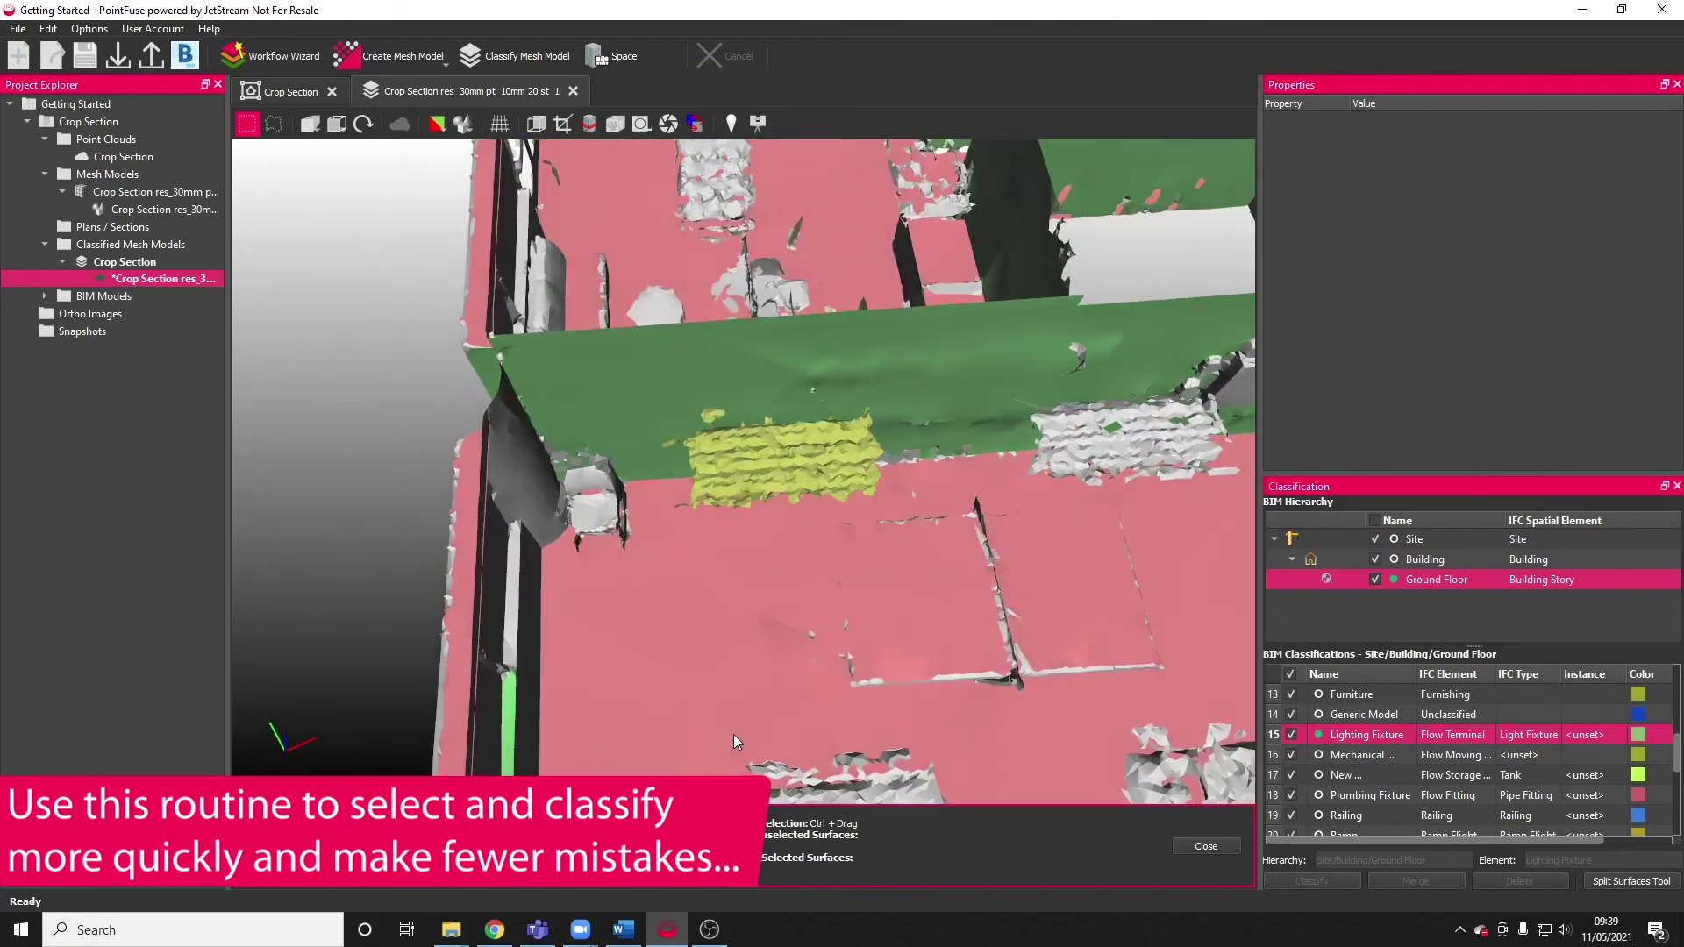
left_click_drag(733, 735, 878, 538)
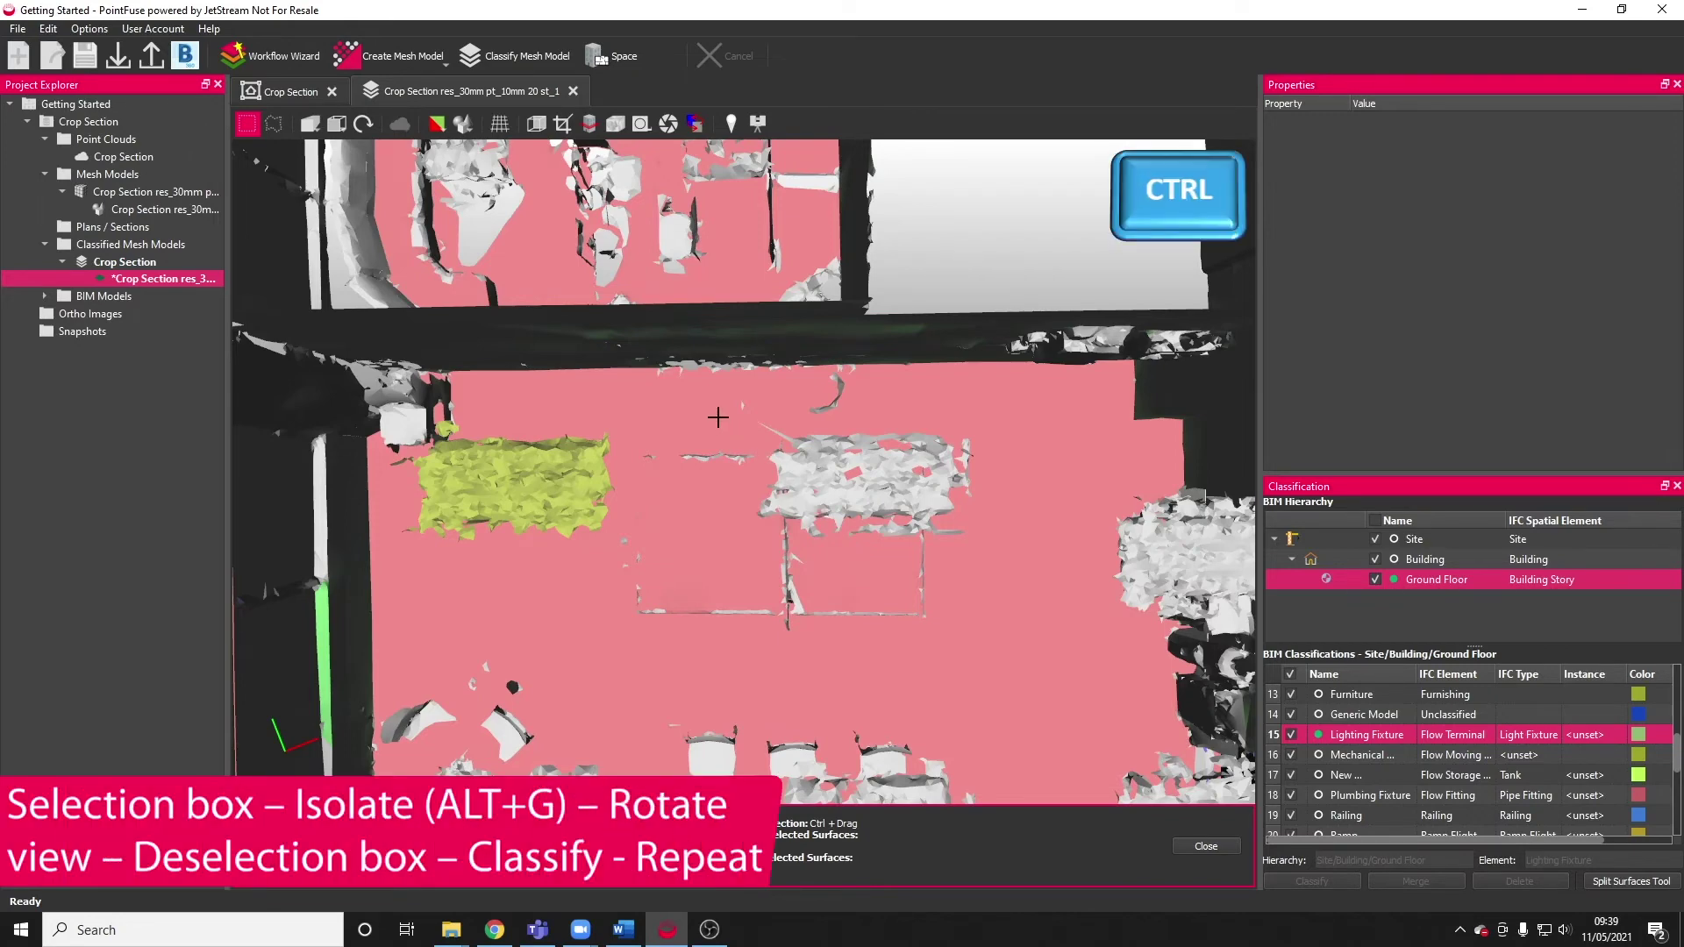
left_click_drag(693, 413, 1013, 551, "ctrl")
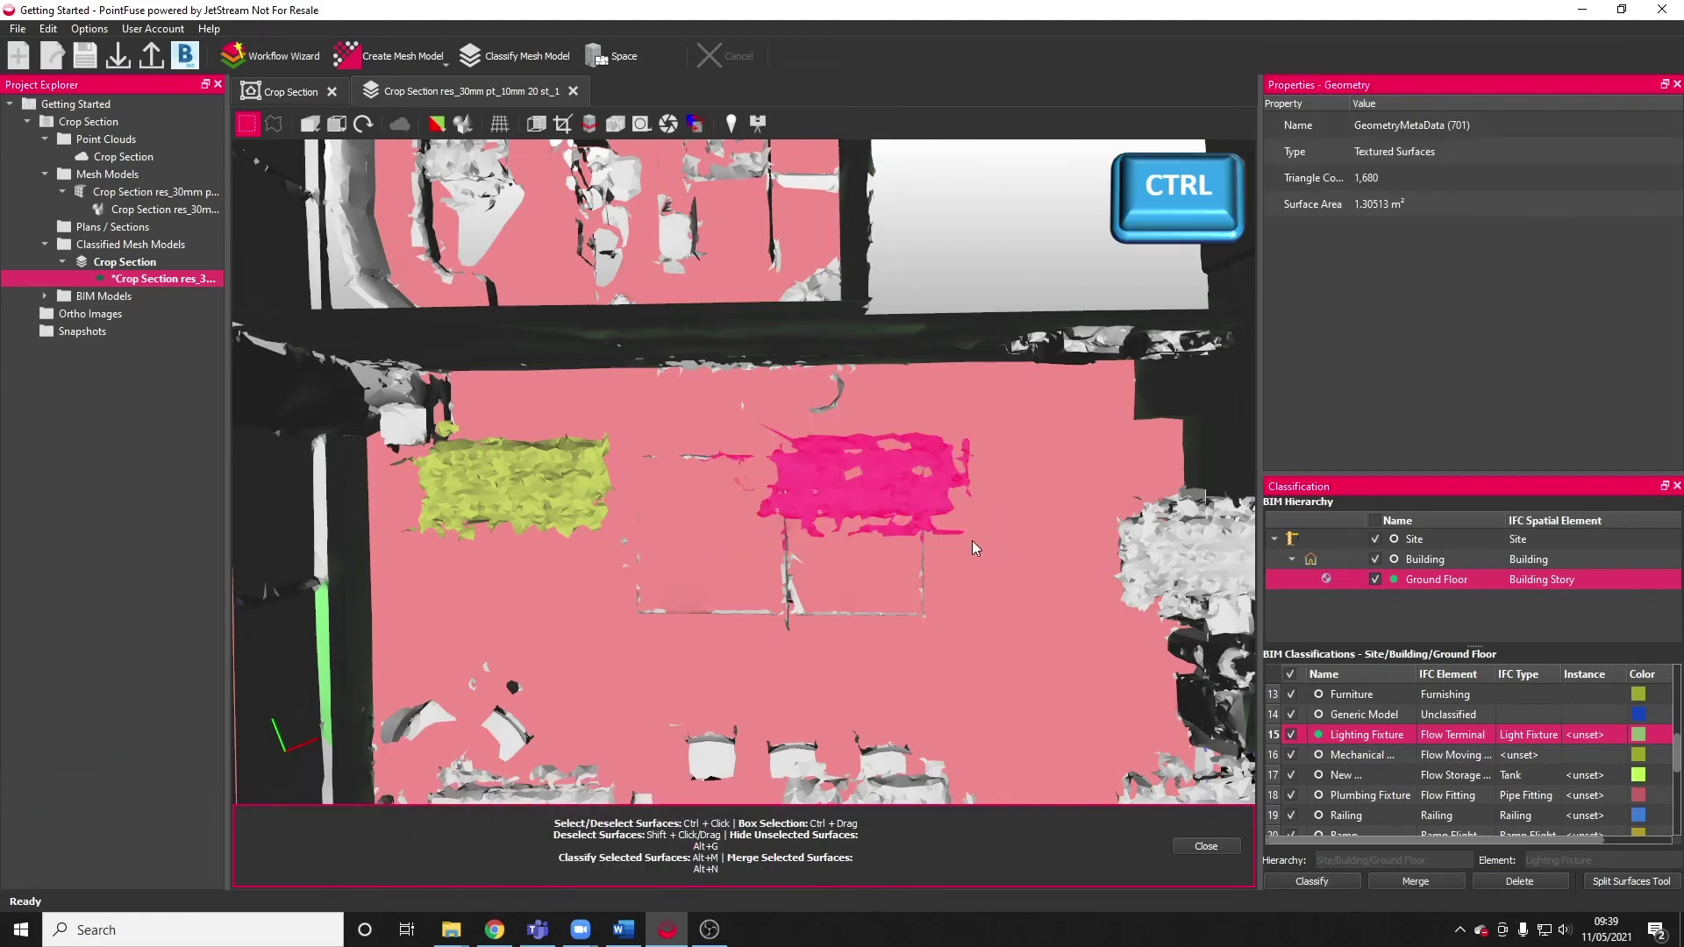
right_click(751, 732)
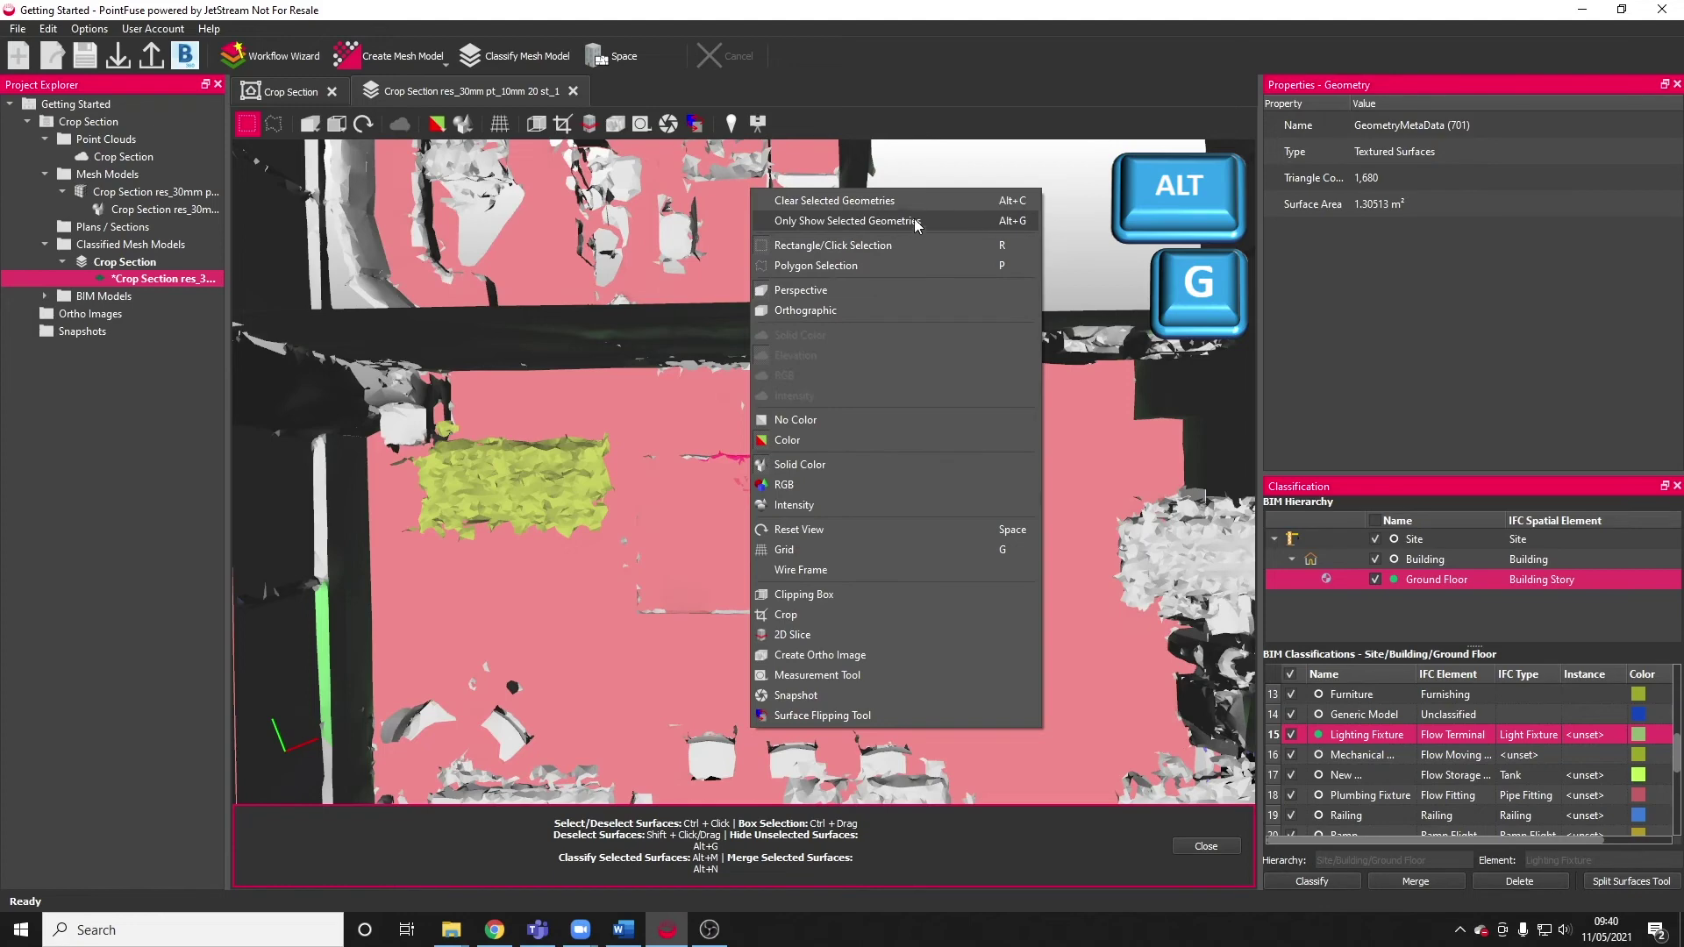
key("alt+g")
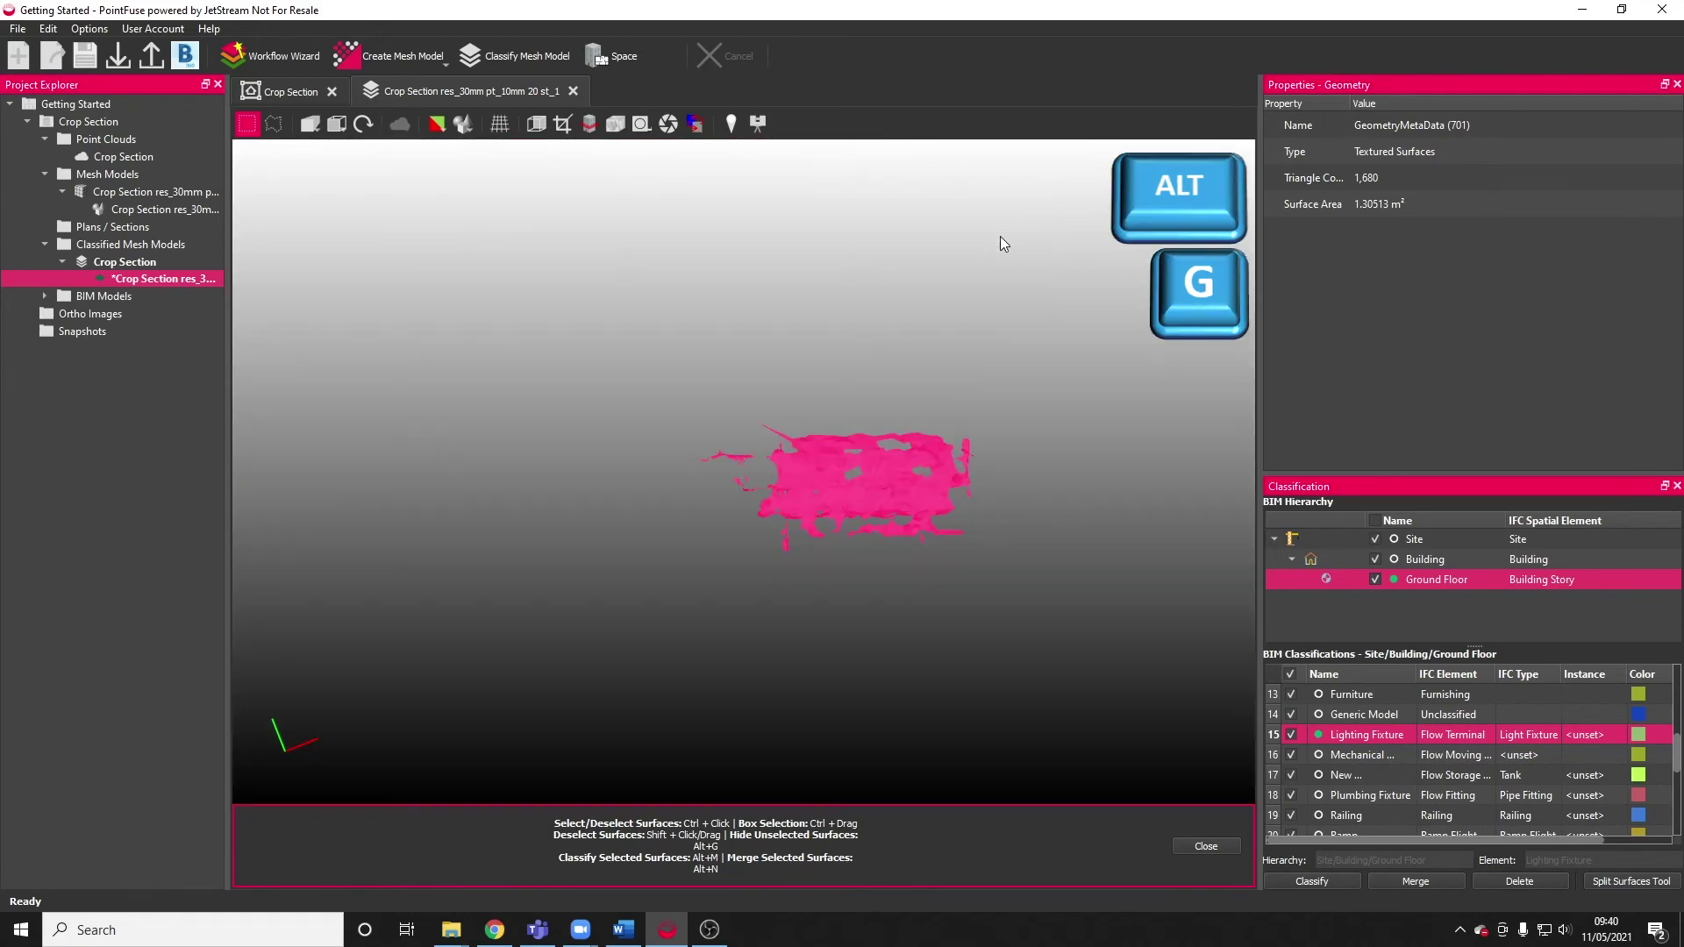
Step: Deselect the stray fragments below the isolated middle light with a rectangle and classify the light as Lighting Fixture
left_click_drag(914, 440, 971, 576)
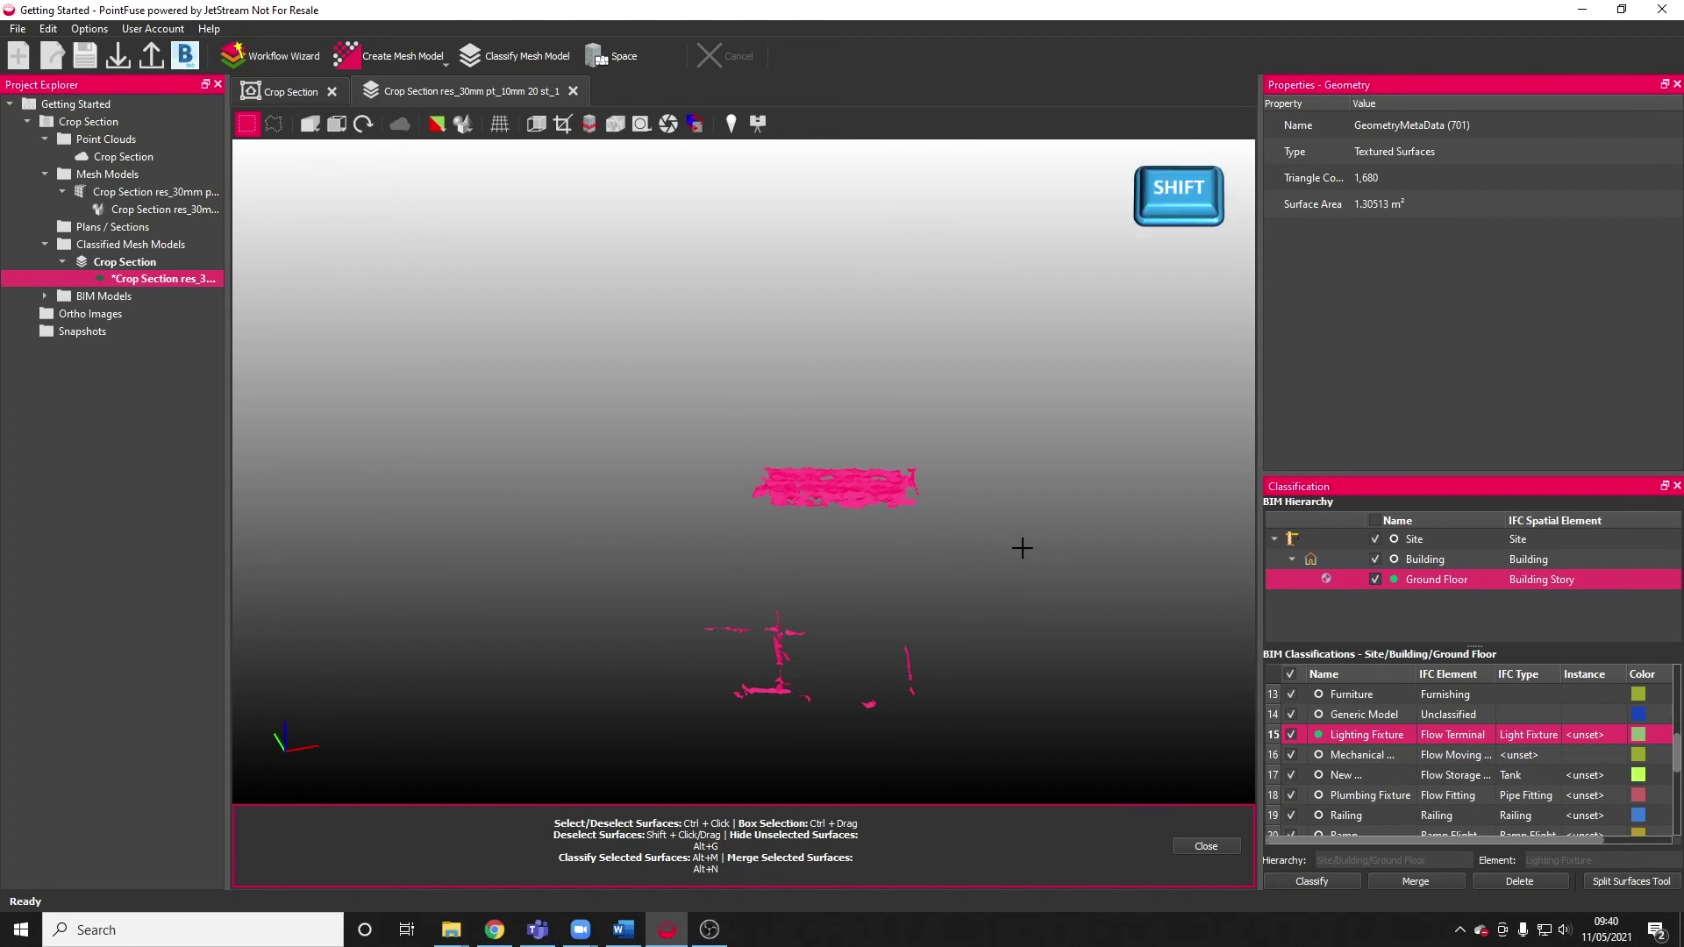
left_click_drag(1048, 545, 561, 800, "shift")
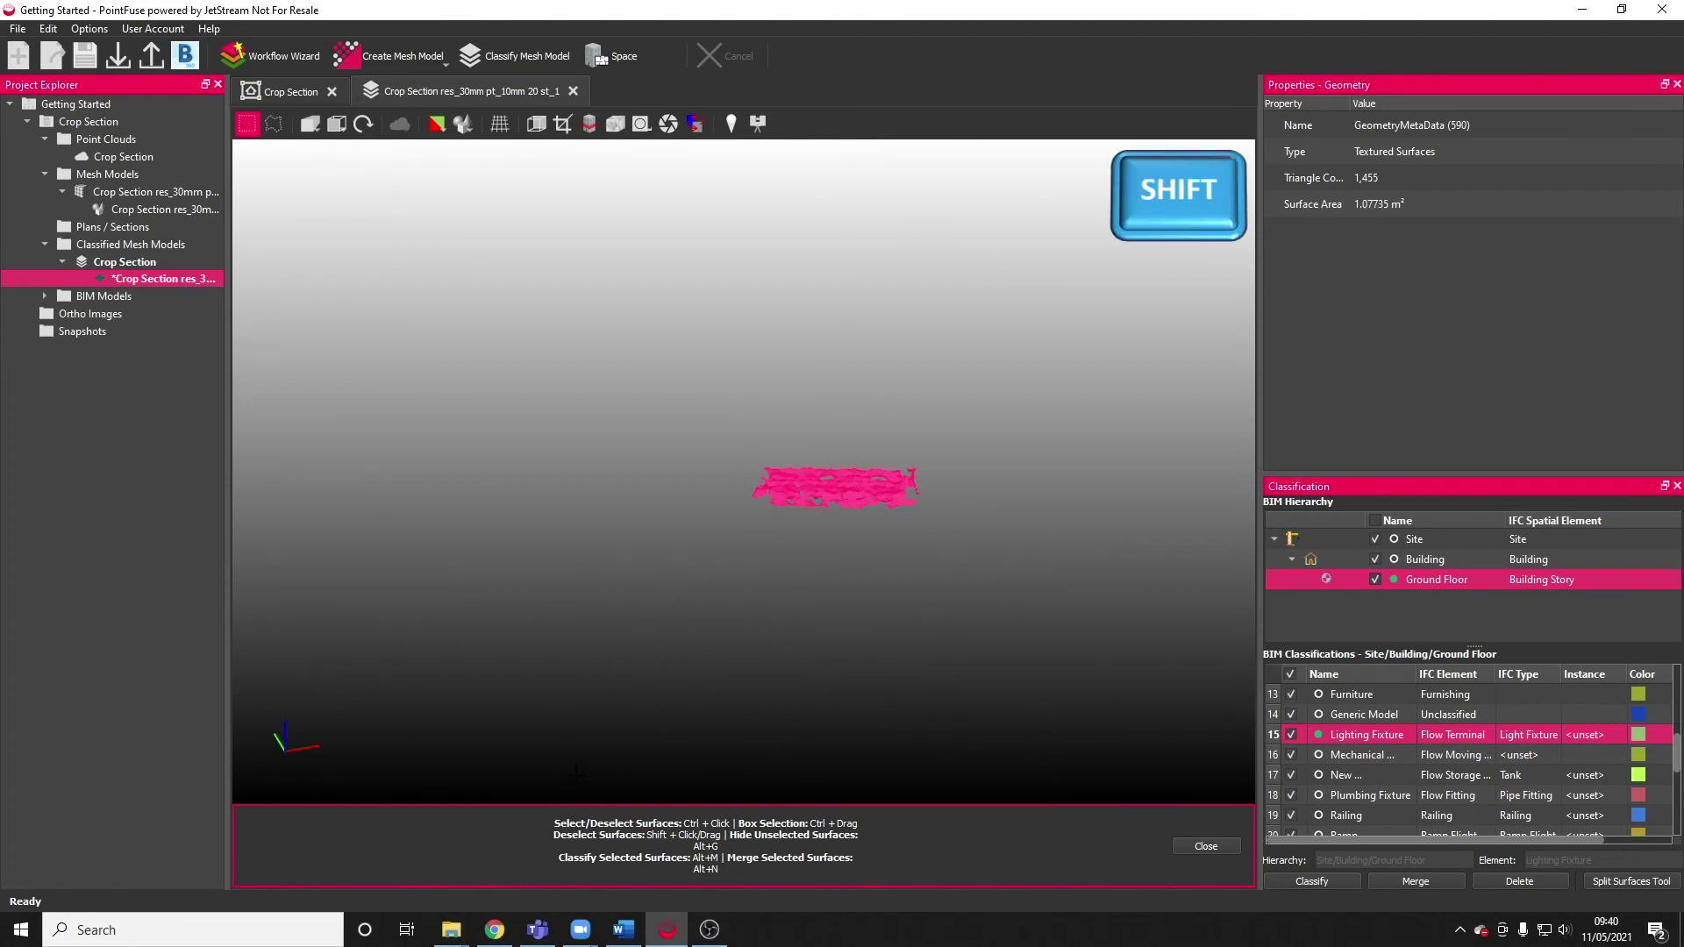
left_click(1311, 882)
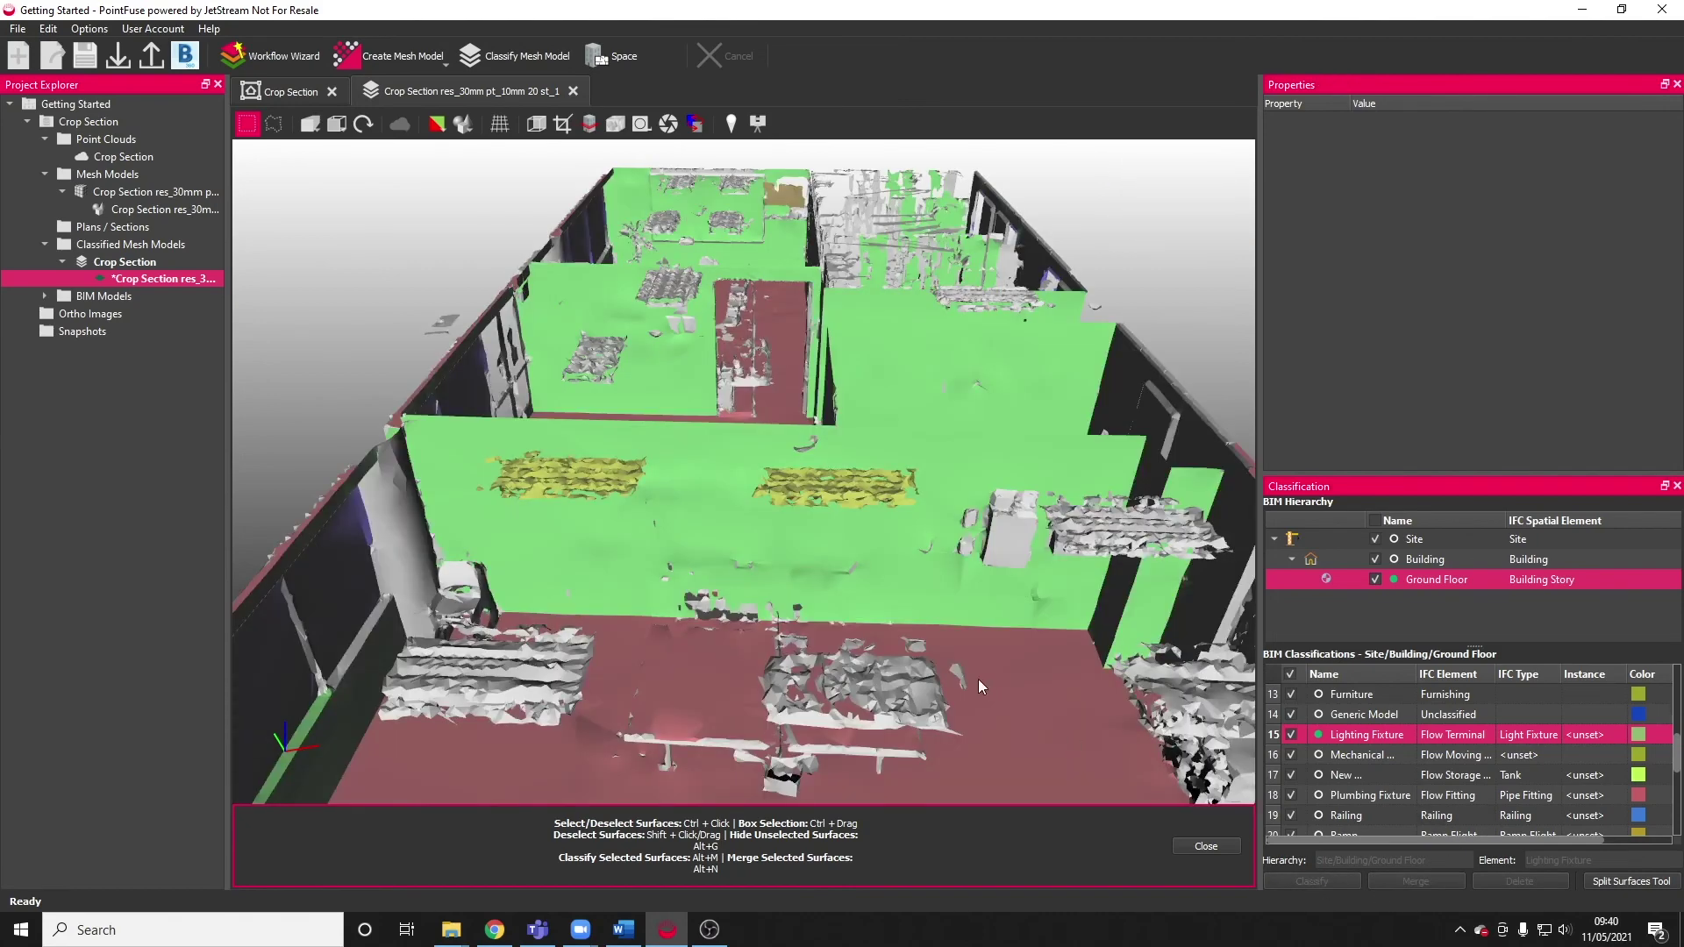
Step: Select the third ceiling light, near the room's far corner, with a selection rectangle and isolate the selected geometries
scroll(1034, 565, "up", 5)
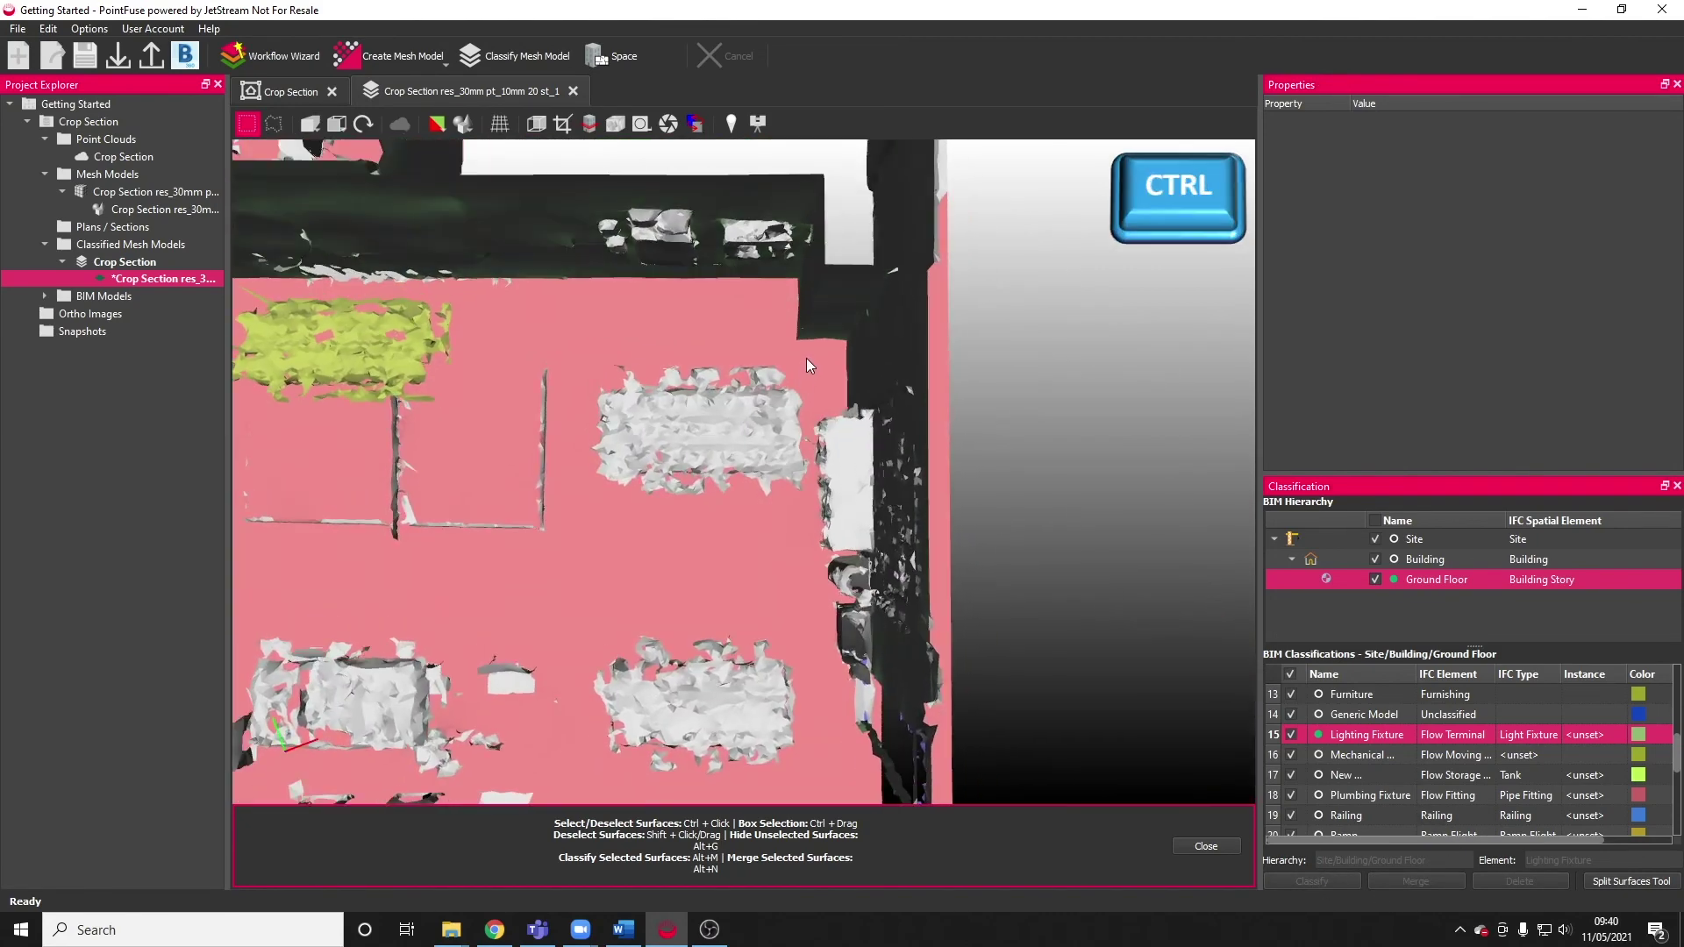
left_click_drag(820, 351, 575, 509, "ctrl")
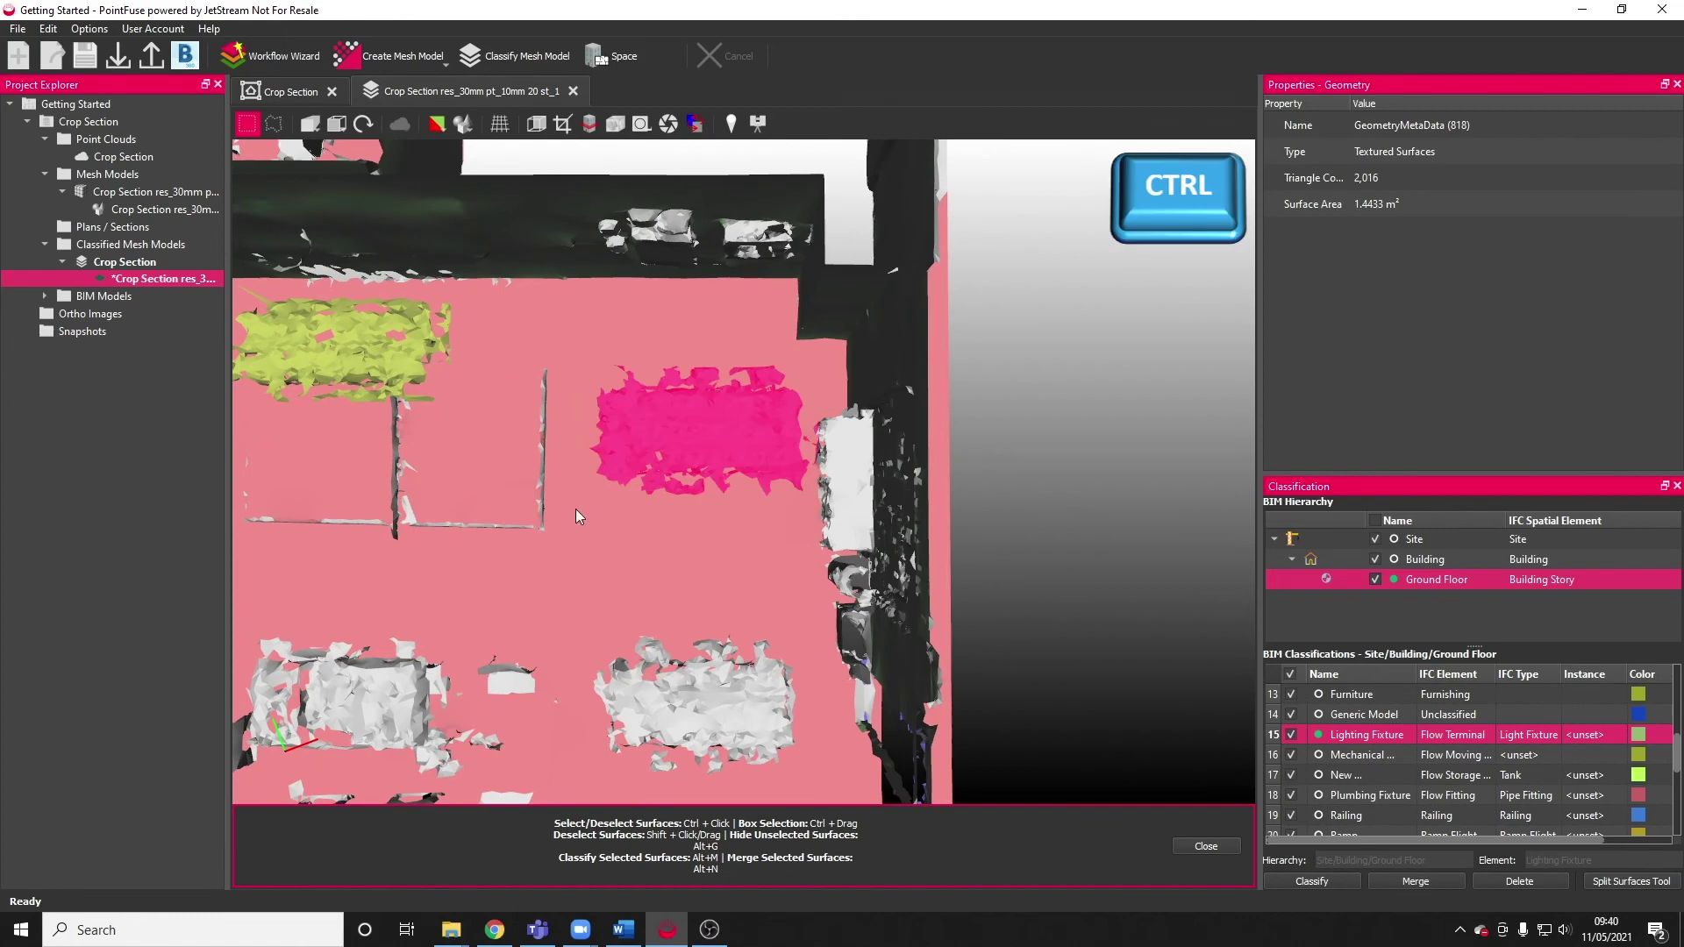
key("alt+g")
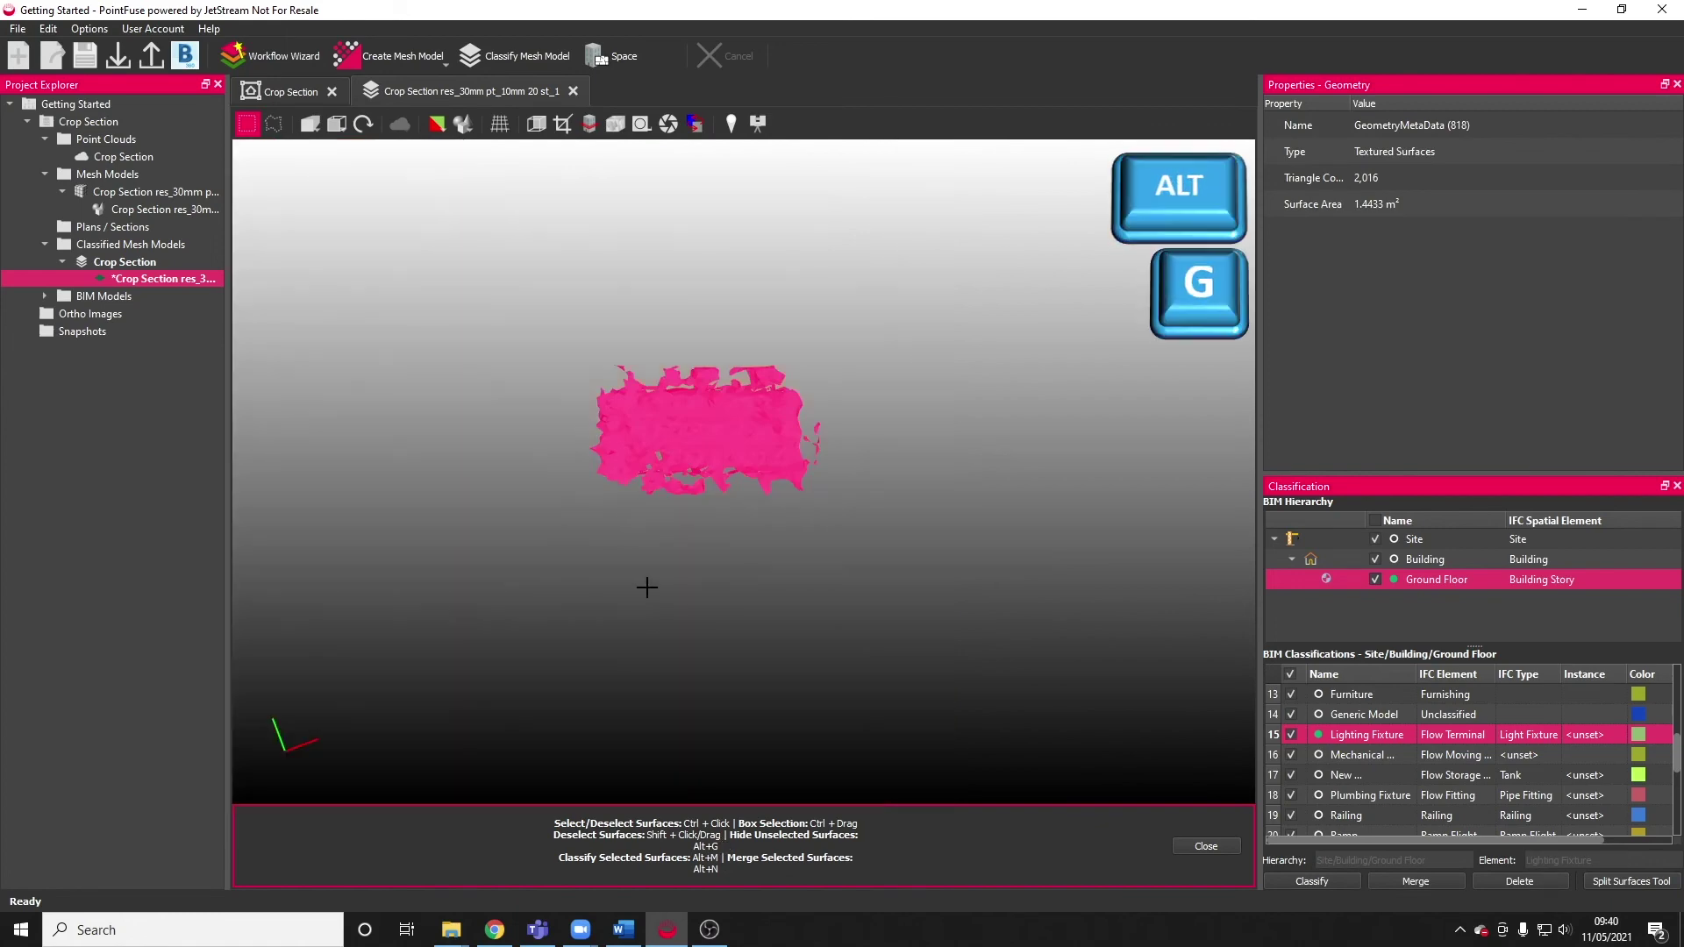
Step: Deselect any fragments below the isolated corner light with a rectangle and classify the light as Lighting Fixture
left_click_drag(740, 658, 748, 501)
left_click_drag(548, 542, 1108, 805, "shift")
left_click(1339, 883)
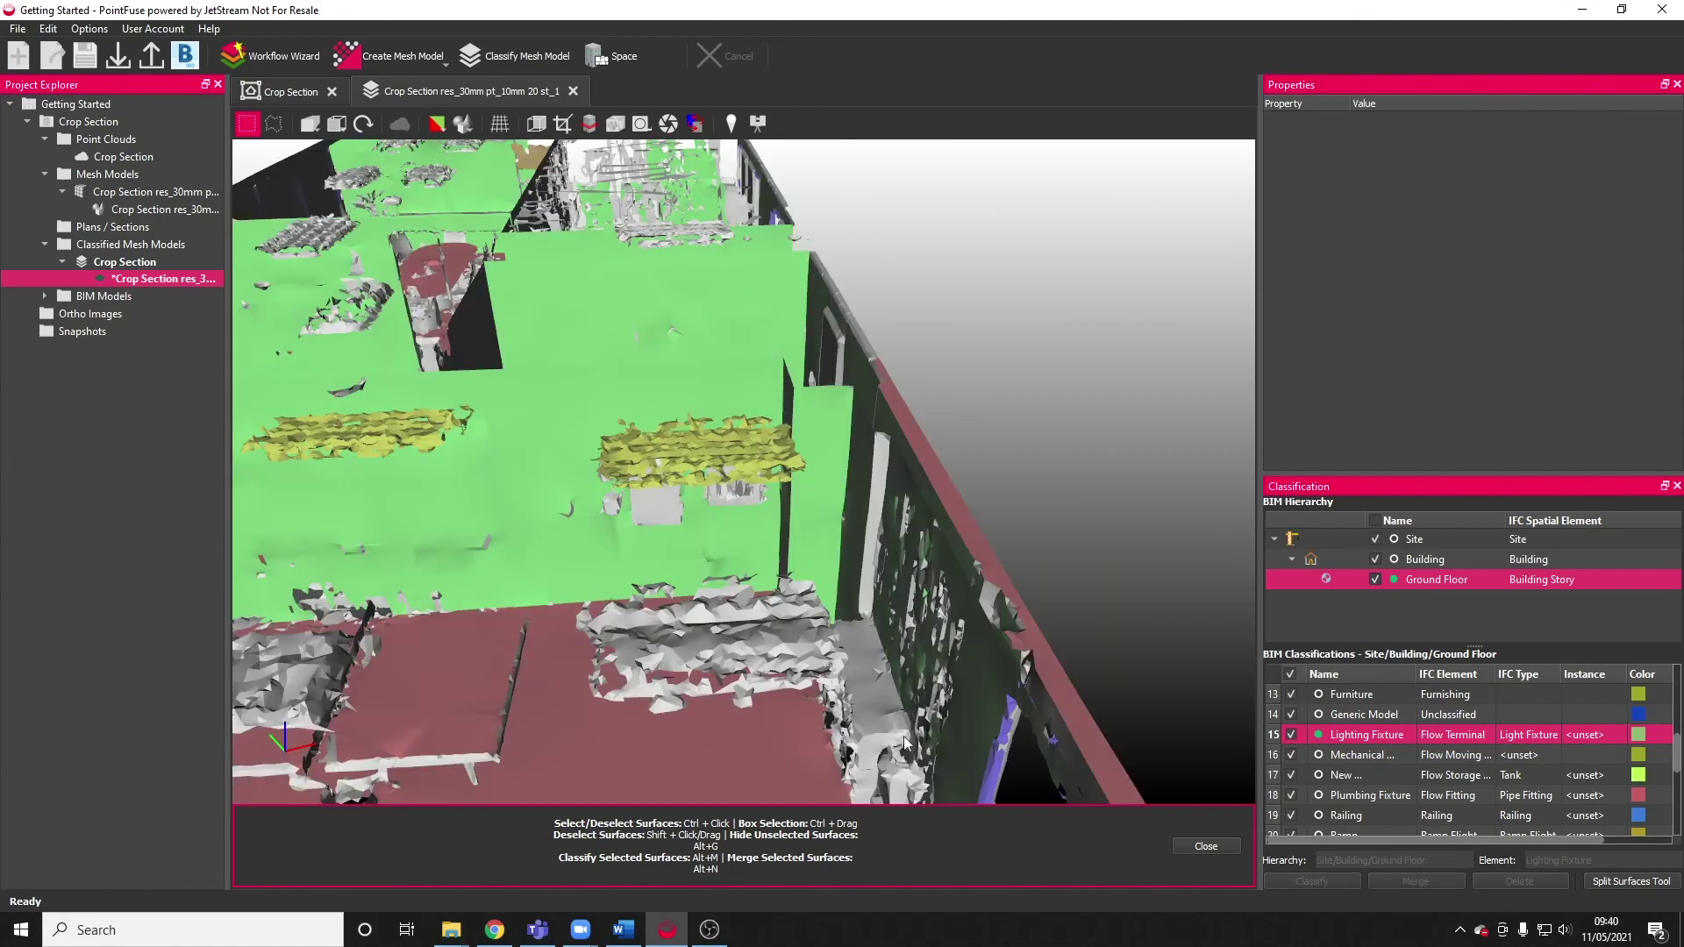